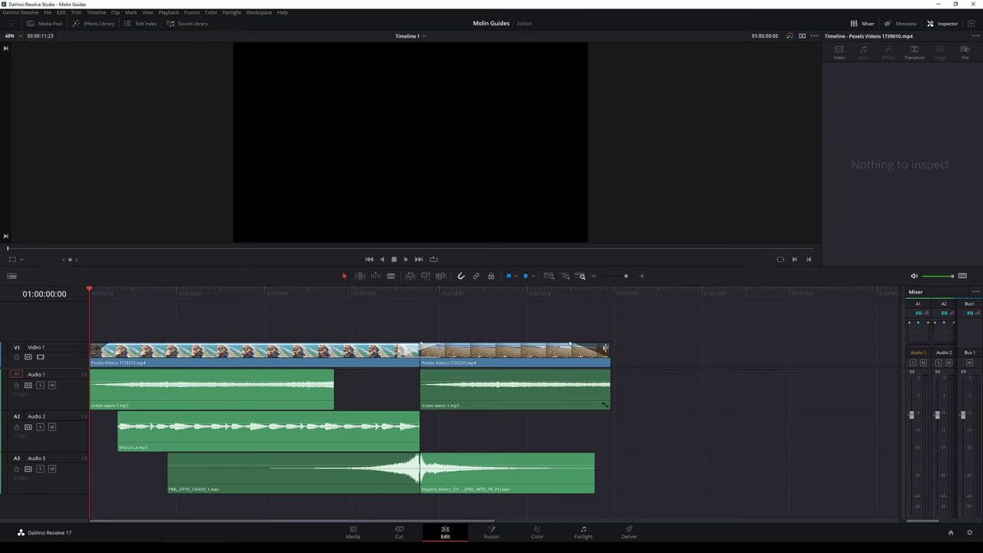
- Preview the first ocean-wave, Sha La La and impacts risers clips
click(206, 394)
double_click(278, 396)
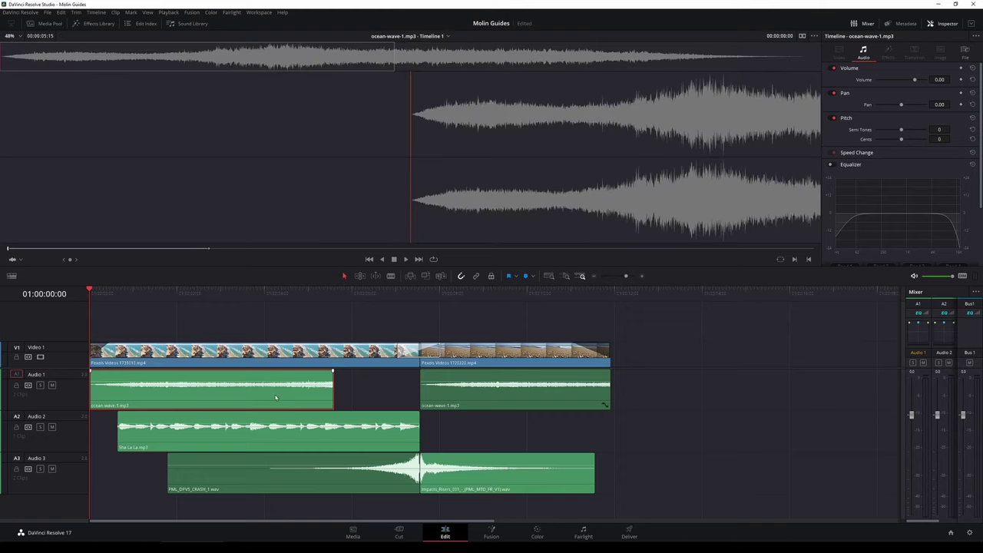
key(space)
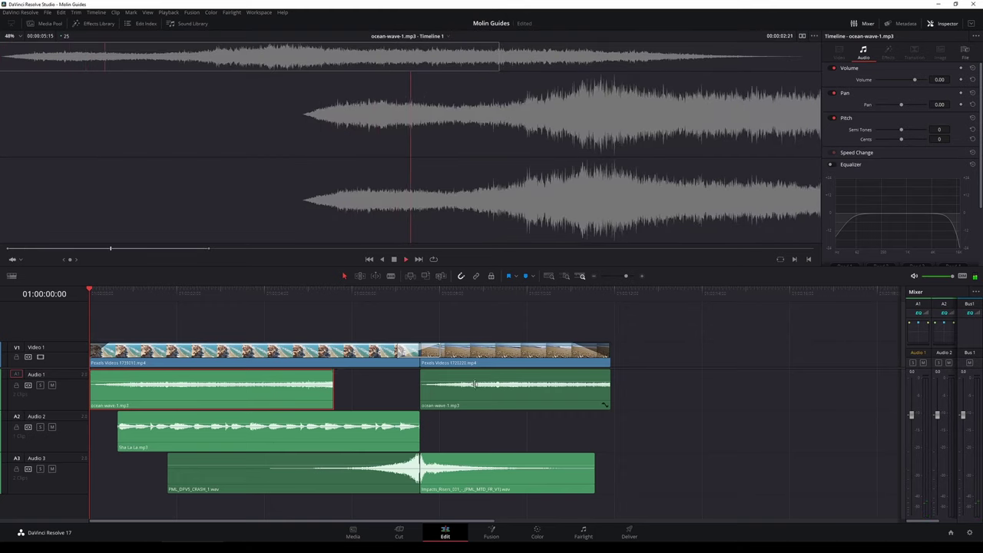
double_click(264, 437)
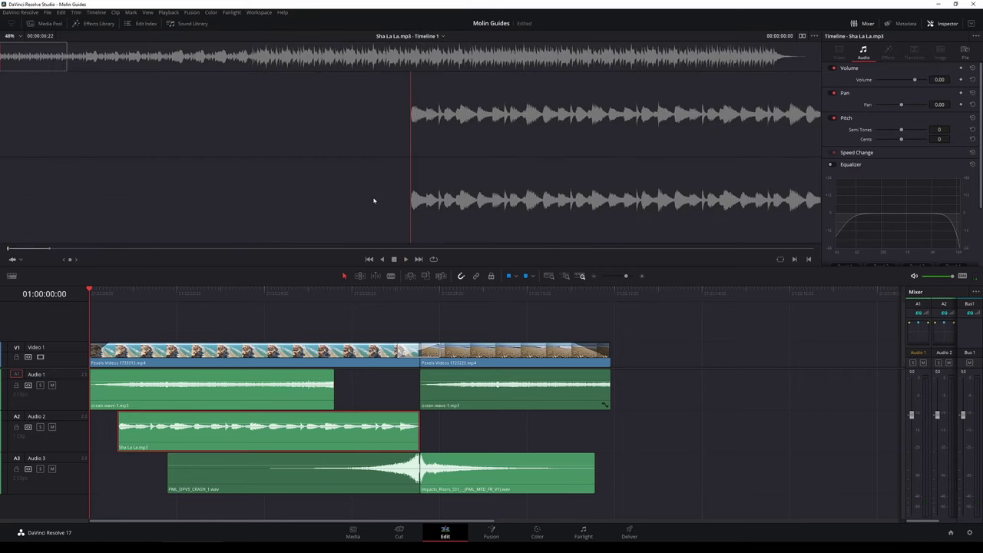
key(space)
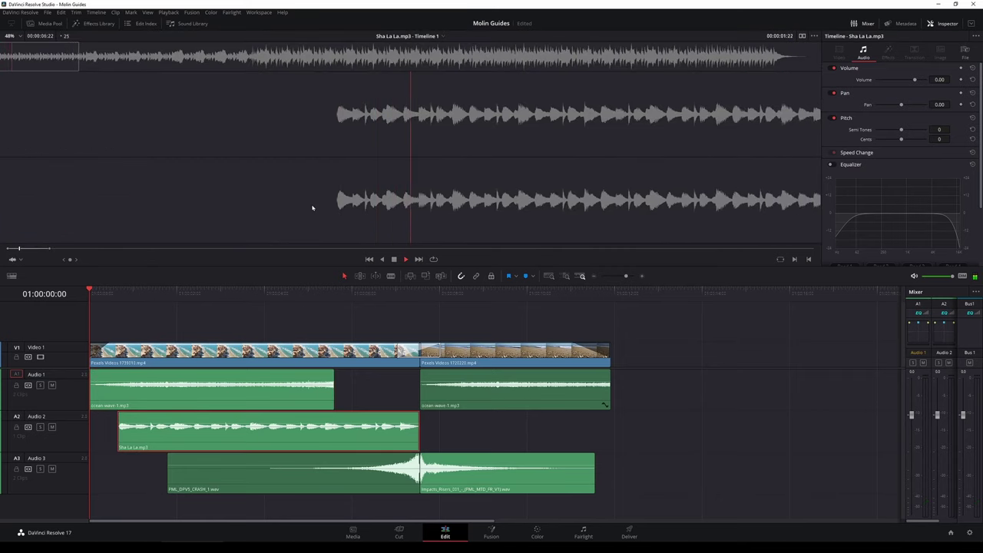
key(space)
click(443, 471)
double_click(444, 472)
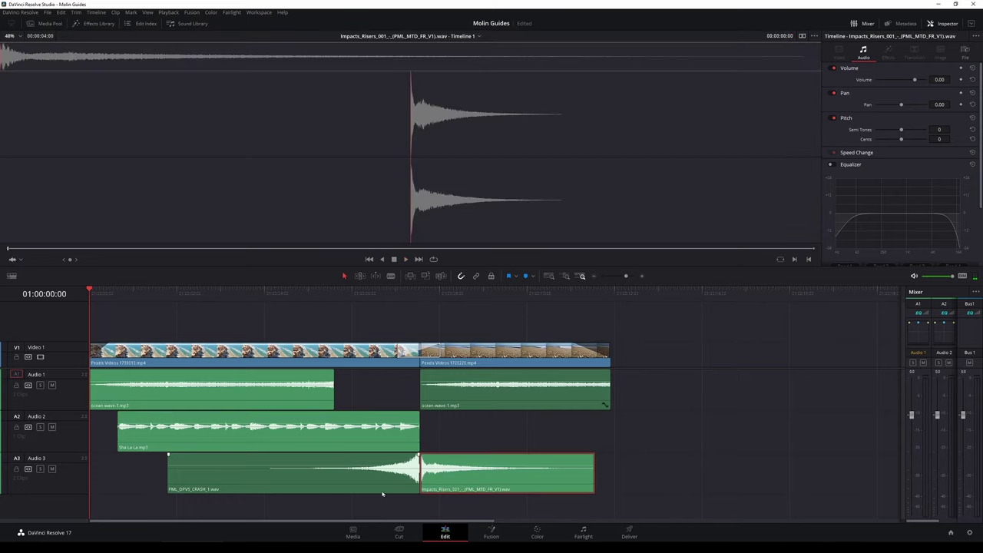
key(space)
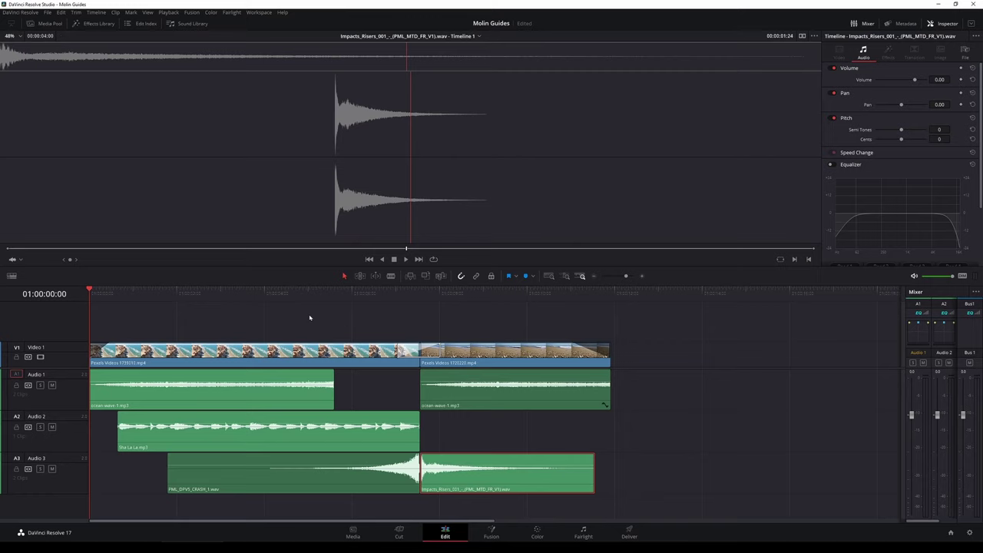
click(671, 400)
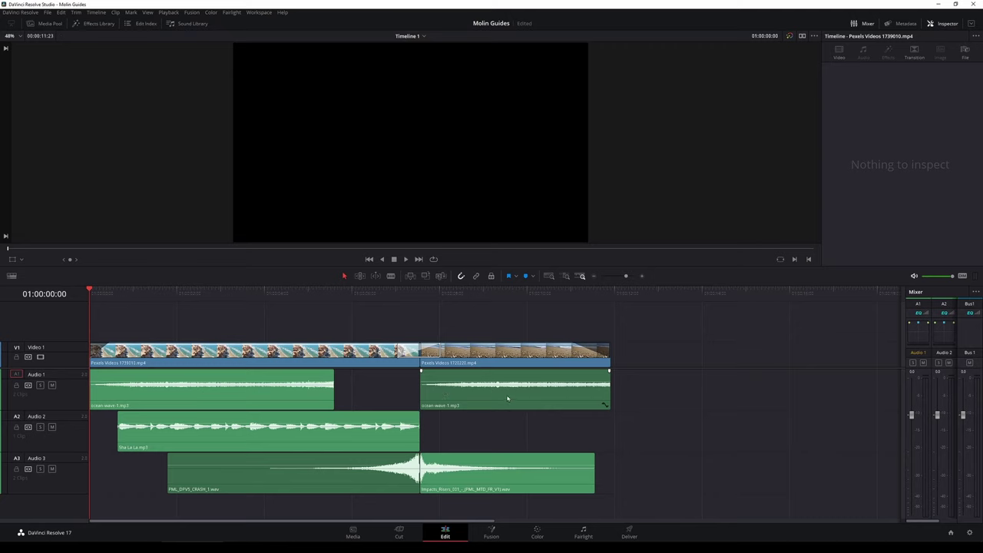
- Fade out the first ocean-wave clip starting almost at its beginning
mouse_move(507, 398)
mouse_down()
mouse_move(611, 397)
mouse_move(476, 399)
mouse_move(724, 482)
mouse_move(539, 399)
mouse_move(505, 403)
mouse_up()
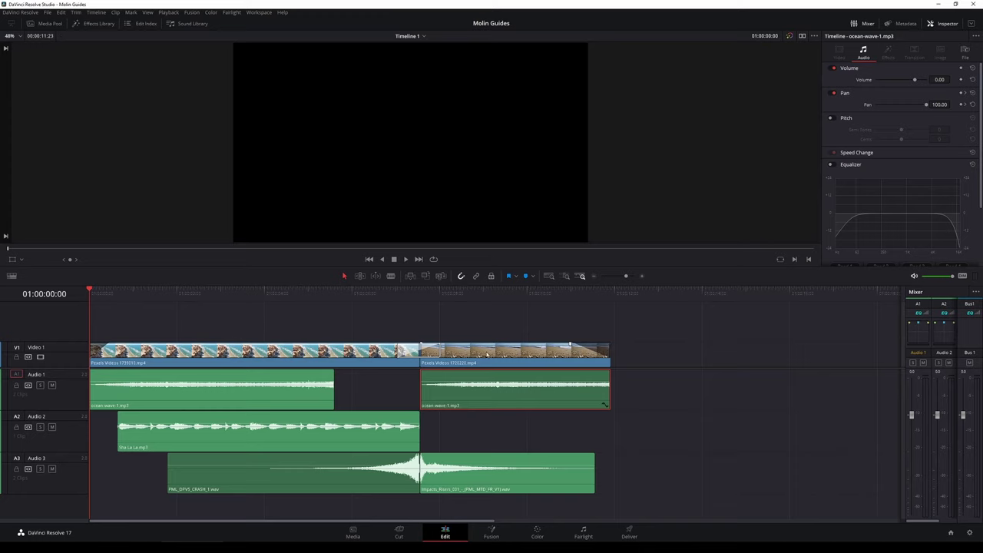
click(605, 370)
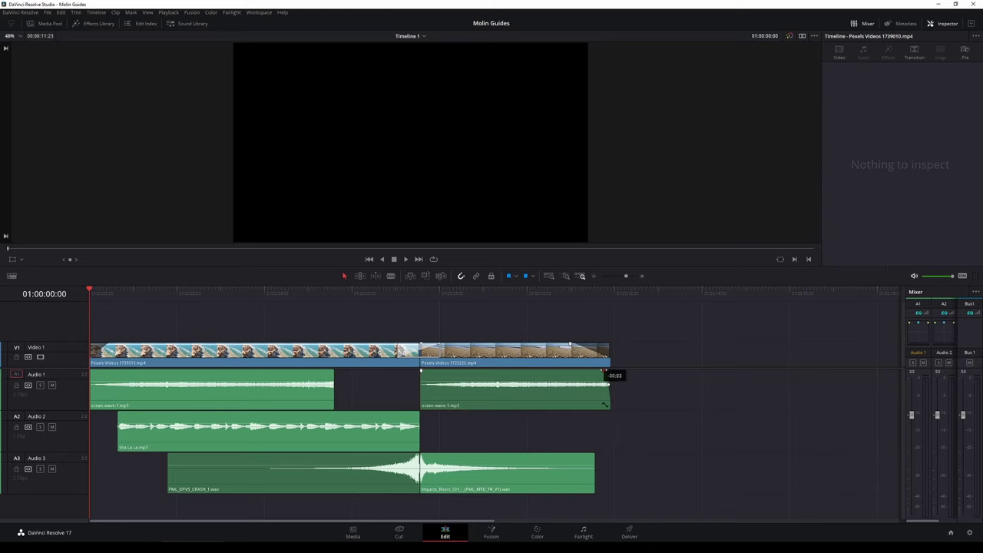
mouse_move(604, 371)
mouse_down()
mouse_move(540, 372)
mouse_move(610, 373)
mouse_up()
drag(333, 371, 91, 372)
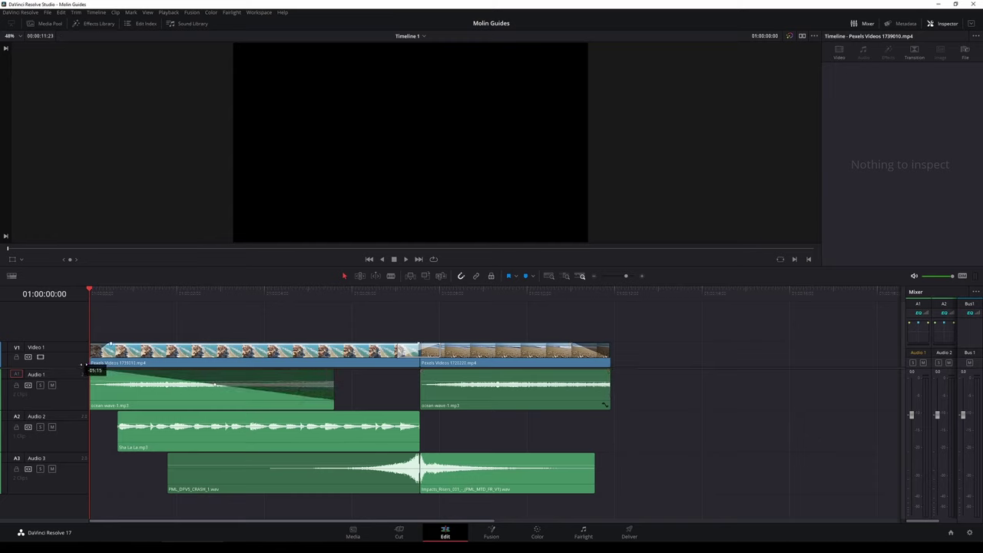
- Solo Audio 1, listen to the fade, and start it slightly later
click(41, 385)
key(space)
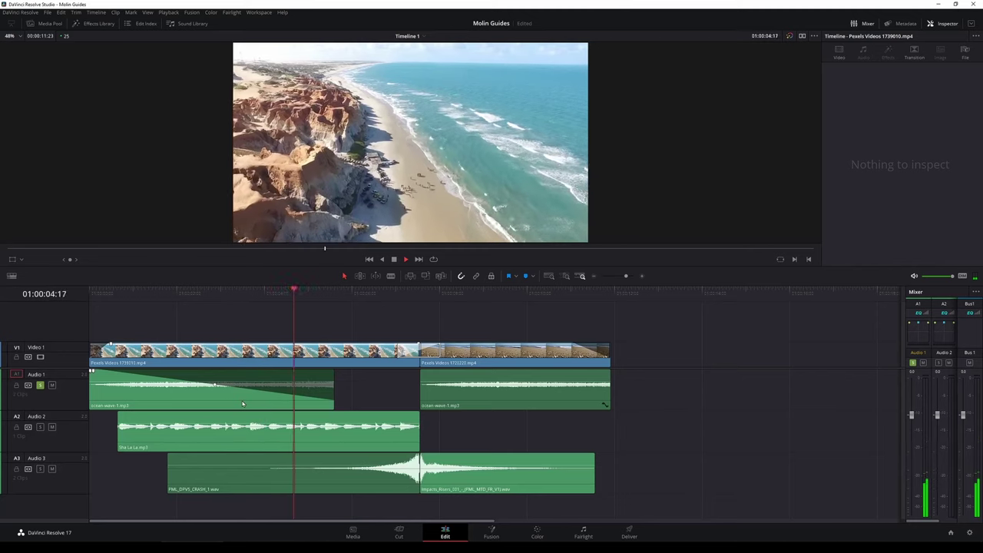
key(space)
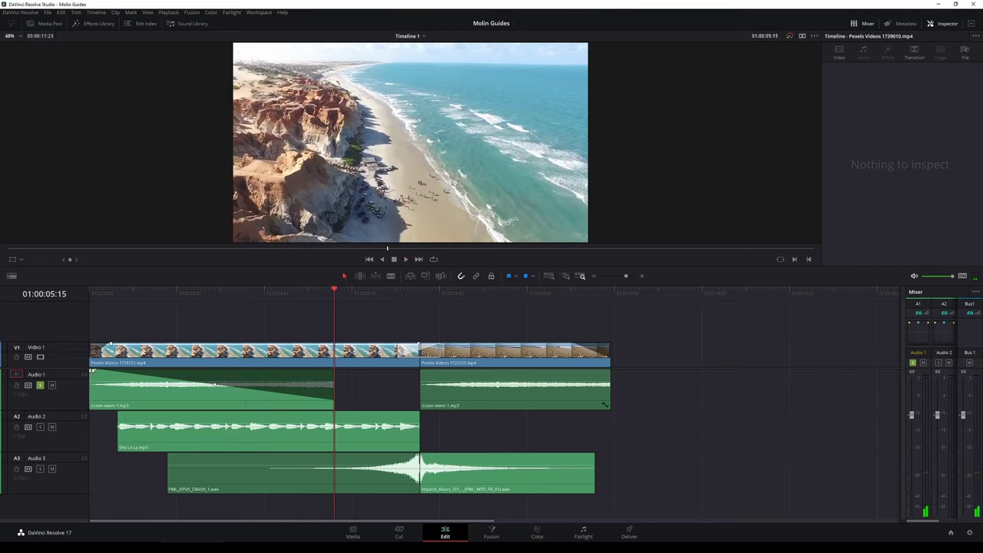
drag(90, 371, 129, 372)
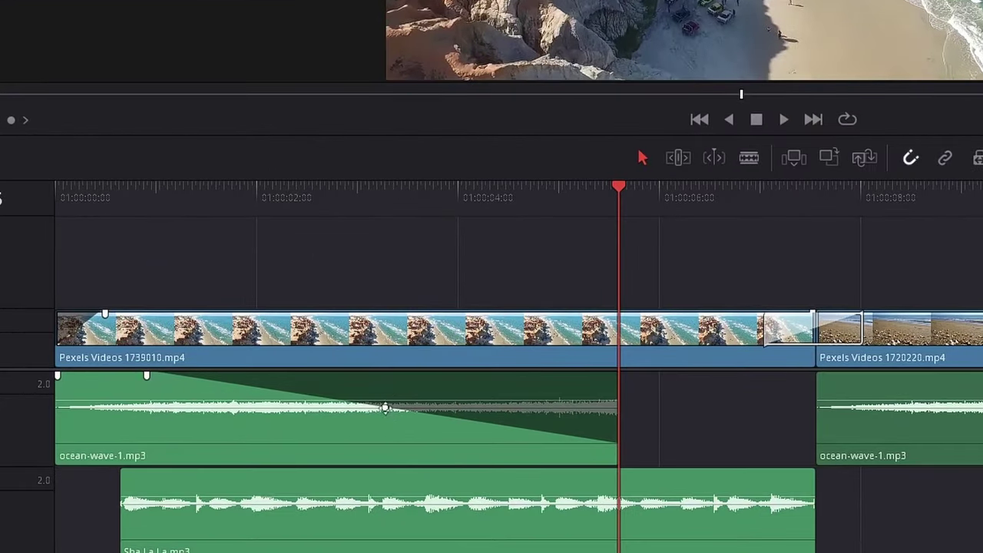
- Curve the ocean-wave fade with a mid-line keyframe and fade out Sha La La's end
click(386, 407)
drag(386, 407, 484, 395)
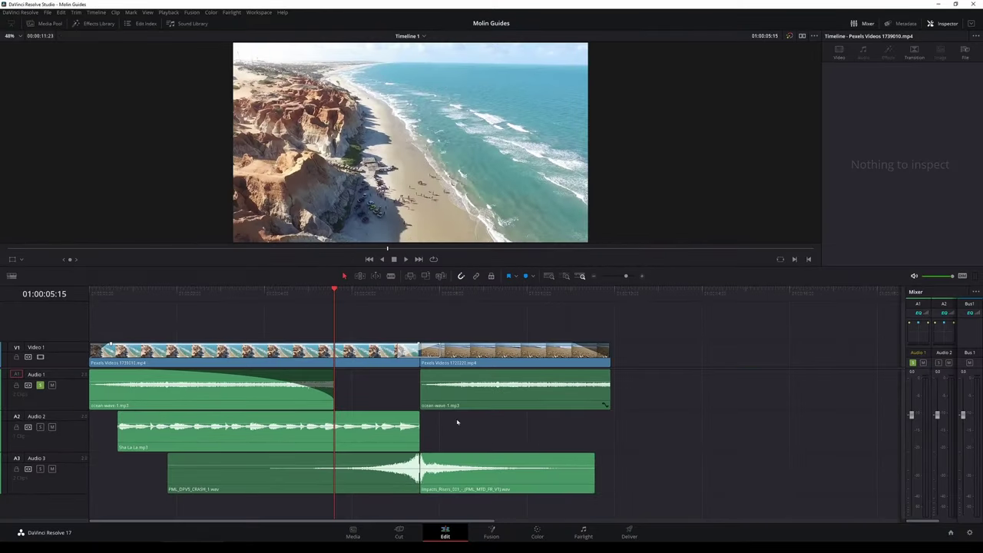
drag(419, 413, 340, 415)
- Save the project, select the second ocean-wave clip and return to the timeline start
key(ctrl+s)
click(476, 387)
key(Home)
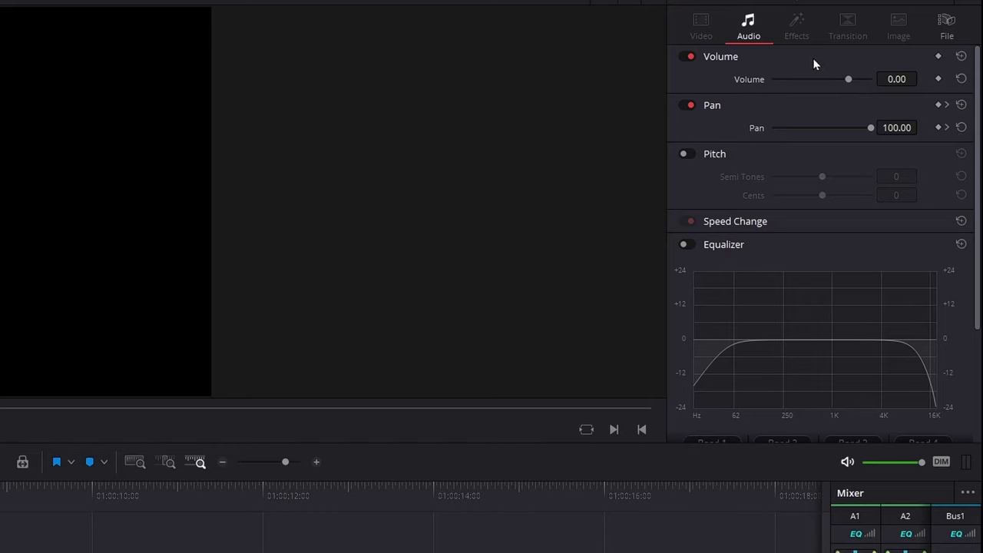
- Keyframe and raise the second ocean-wave clip's volume, then reset its pan to centre
click(939, 80)
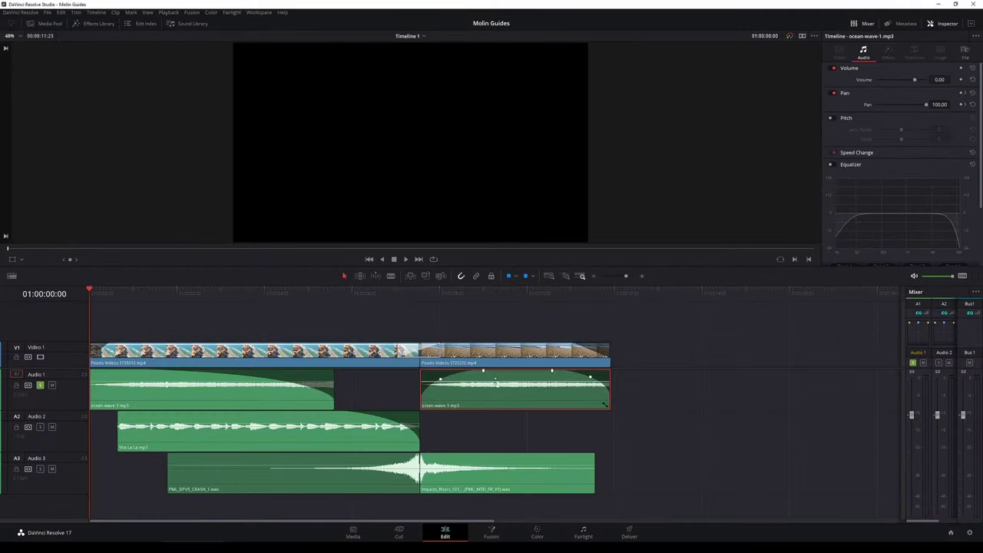
drag(507, 381, 510, 347)
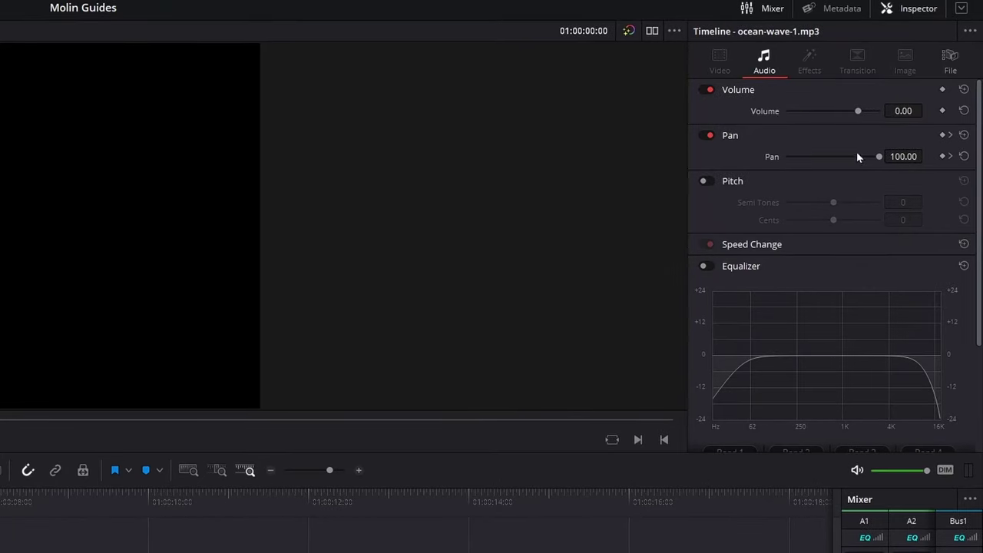
click(964, 134)
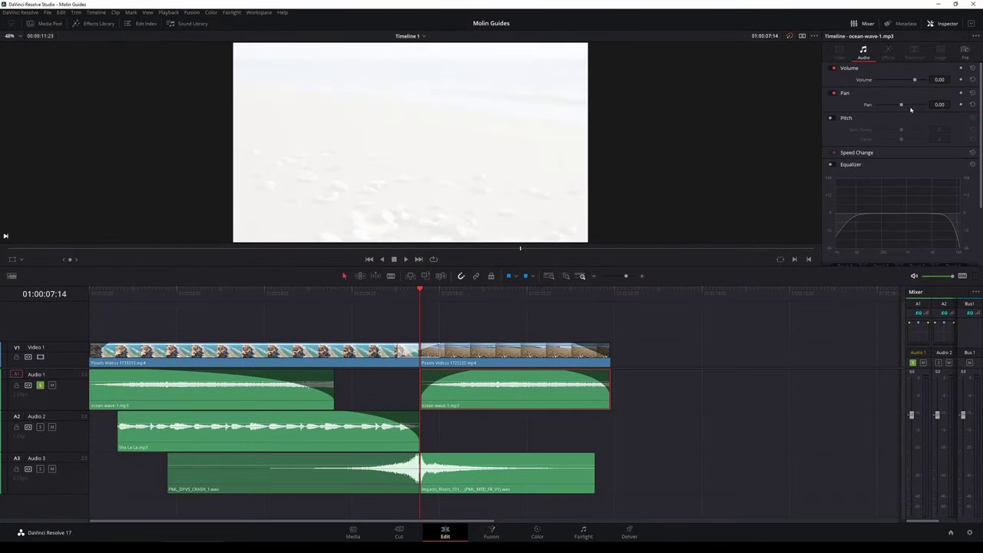
- Keyframe the clip's pan at -100 at its start and 100 at its end
click(962, 106)
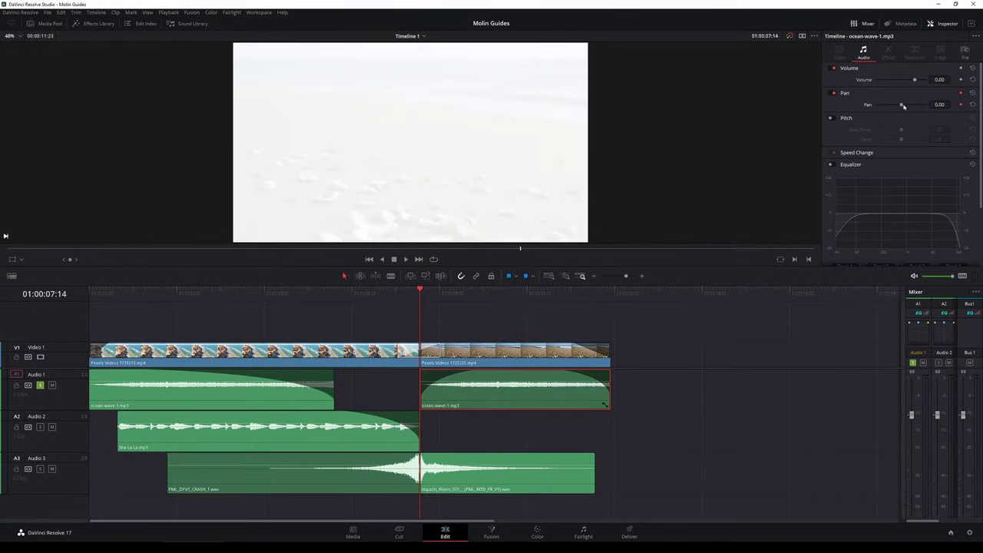
drag(903, 106, 789, 180)
click(610, 292)
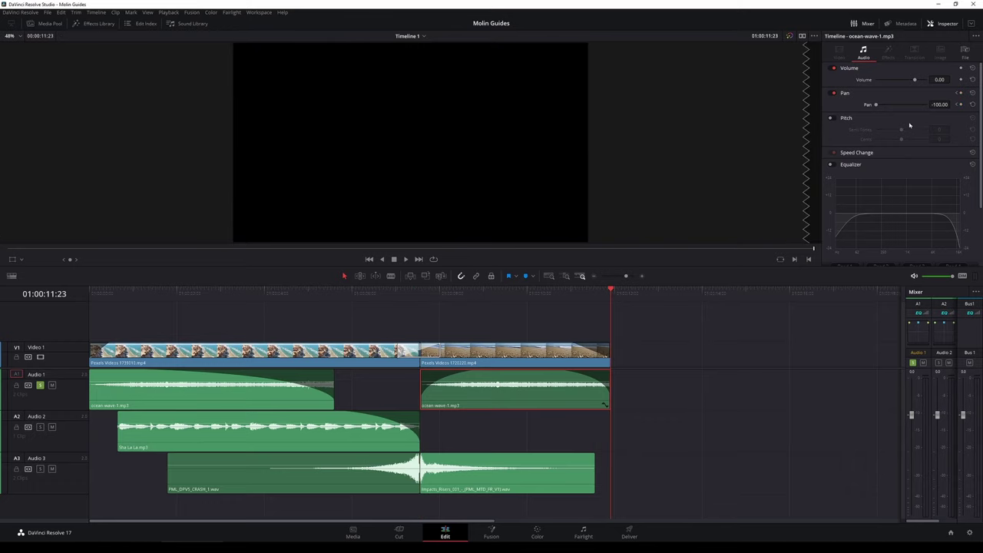
drag(876, 106, 940, 104)
- Play back the pan sweep and scroll the Inspector's Audio tab down to Equalizer
click(420, 292)
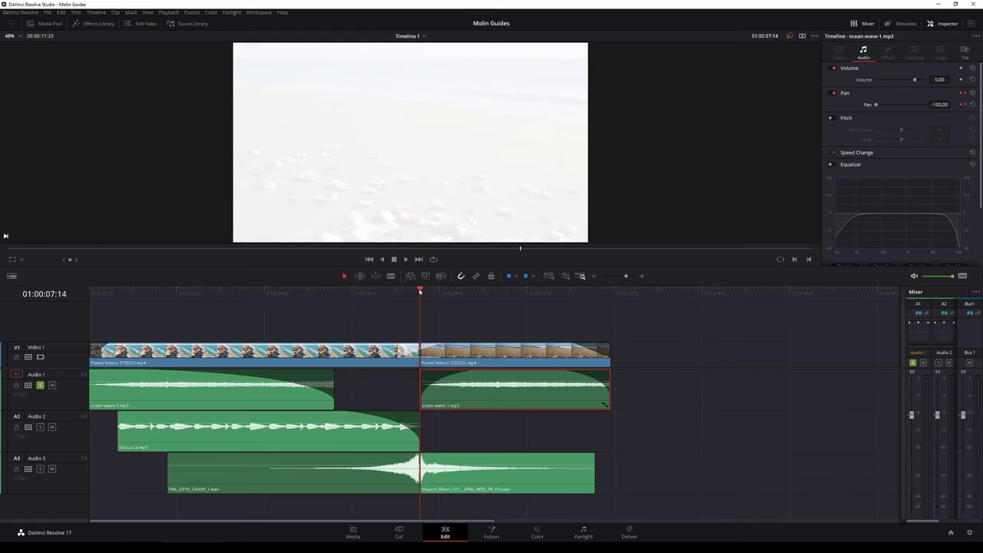
key(space)
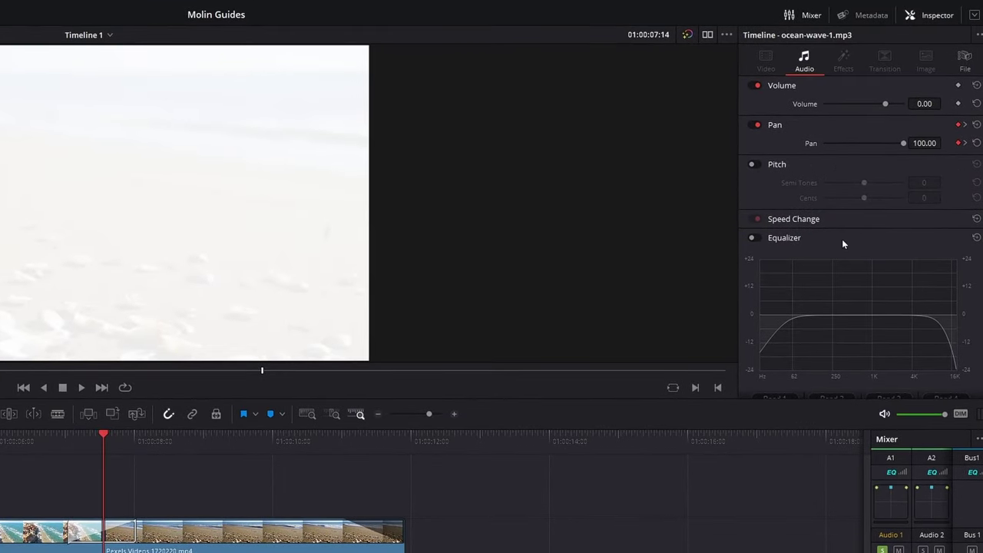
scroll(842, 239, down, 3)
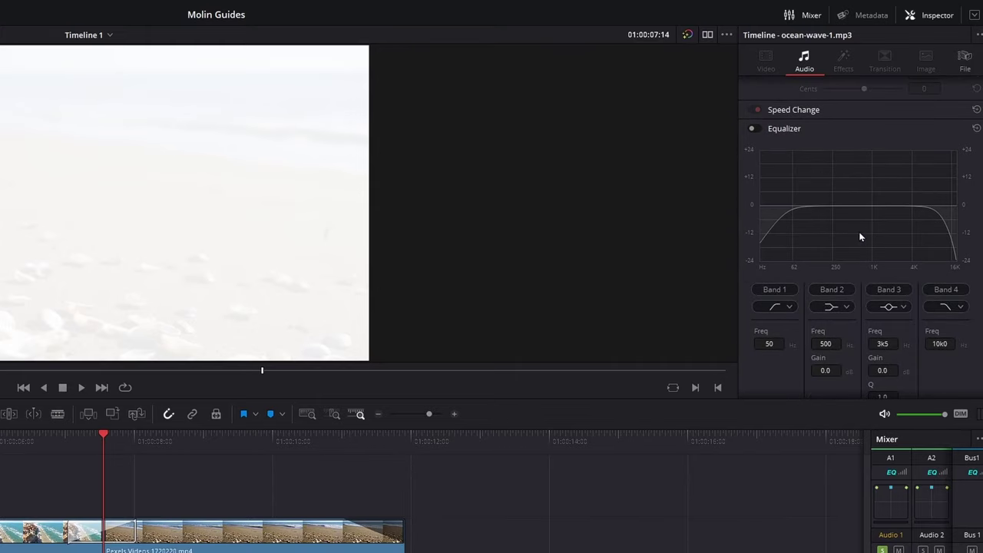
scroll(842, 231, down, 1)
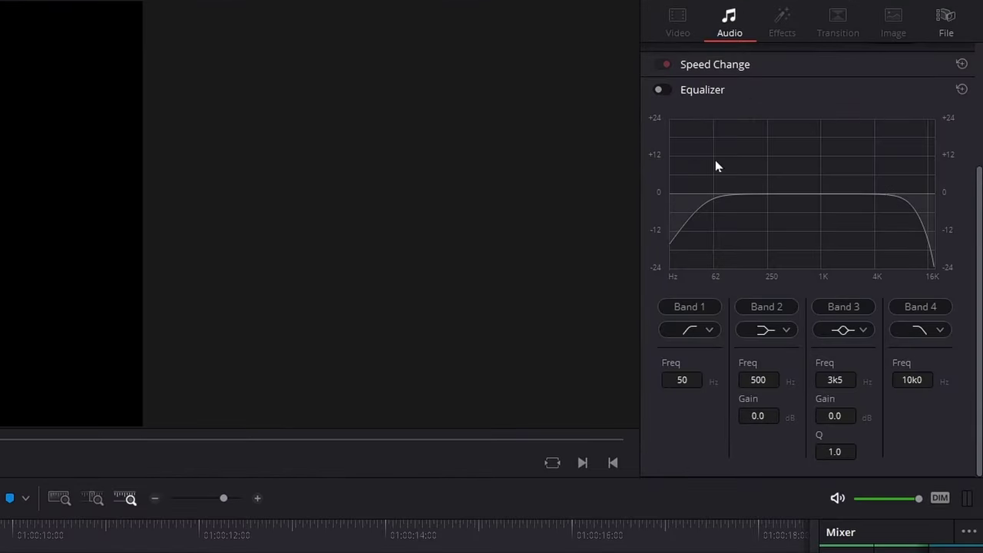
- Enable the clip's equalizer and switch off Bands 4, 3 and 2
click(663, 90)
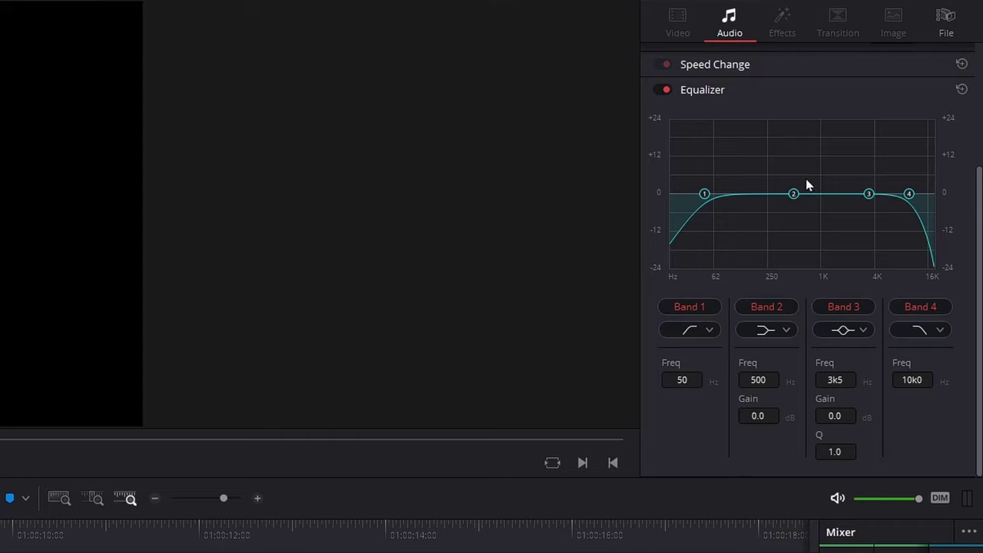
click(923, 312)
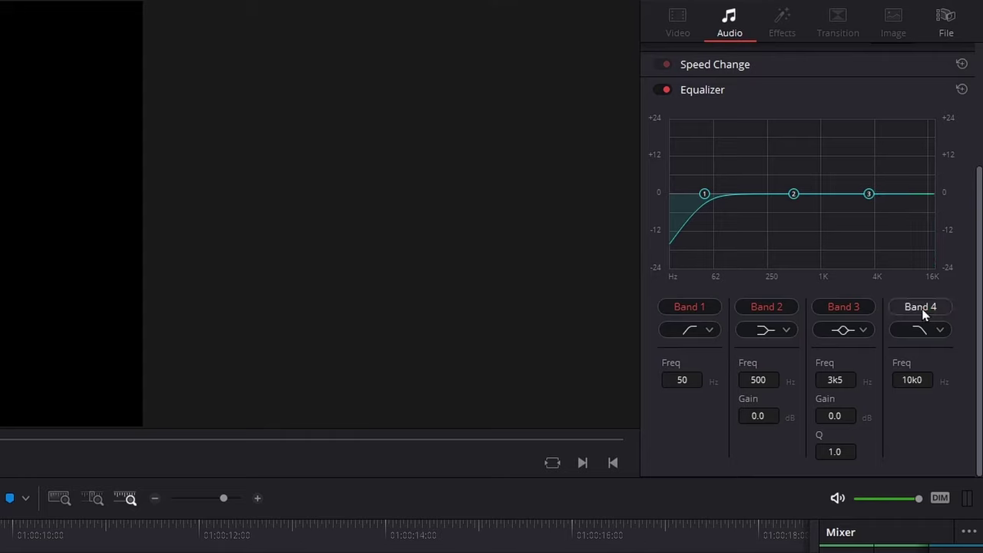
click(845, 307)
click(771, 306)
click(695, 306)
click(695, 307)
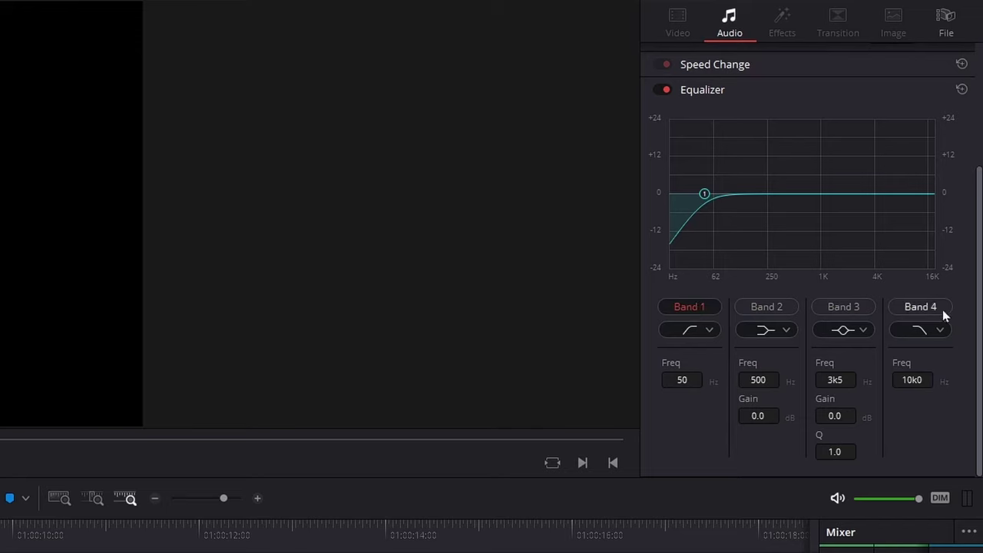
- Keep Band 1's filter type set to low cut
click(708, 330)
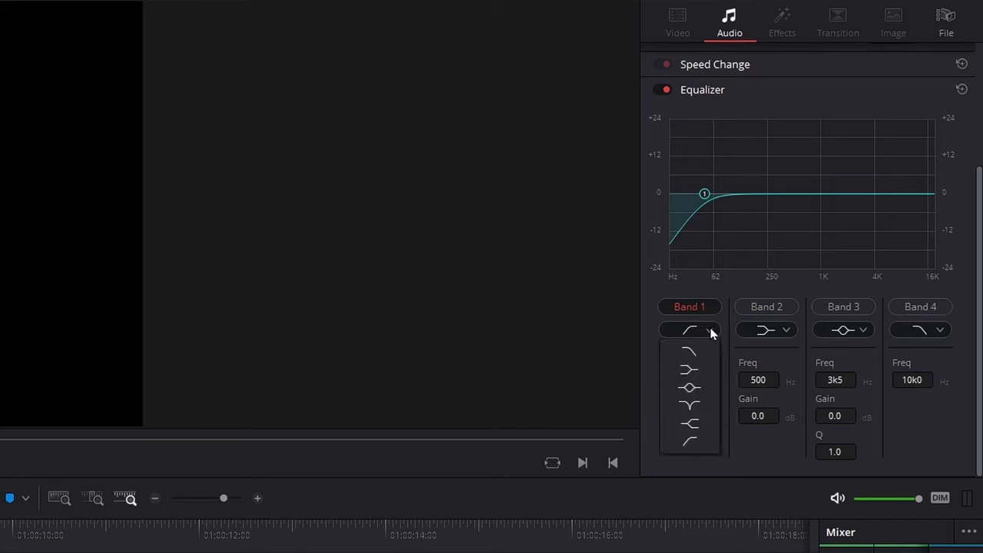
click(708, 329)
click(708, 329)
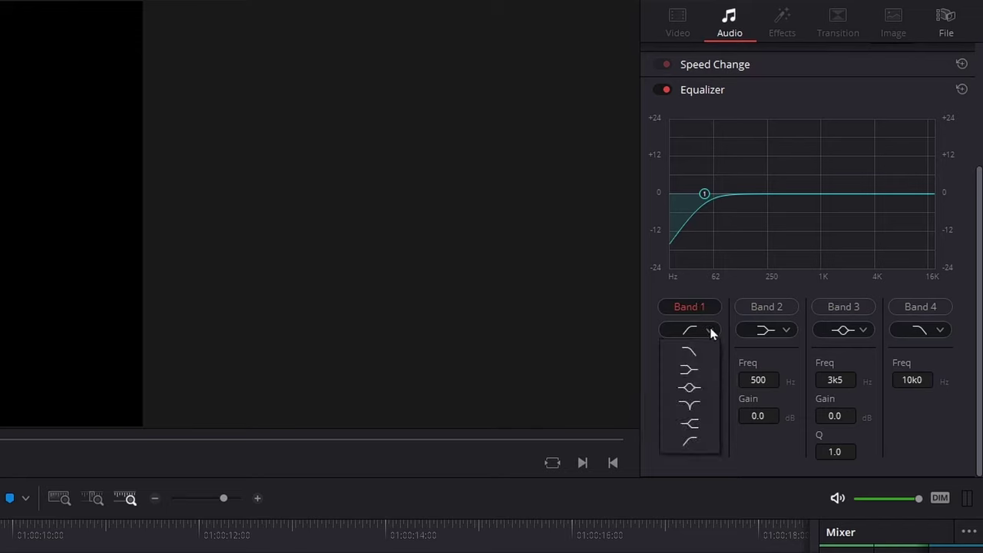
click(930, 435)
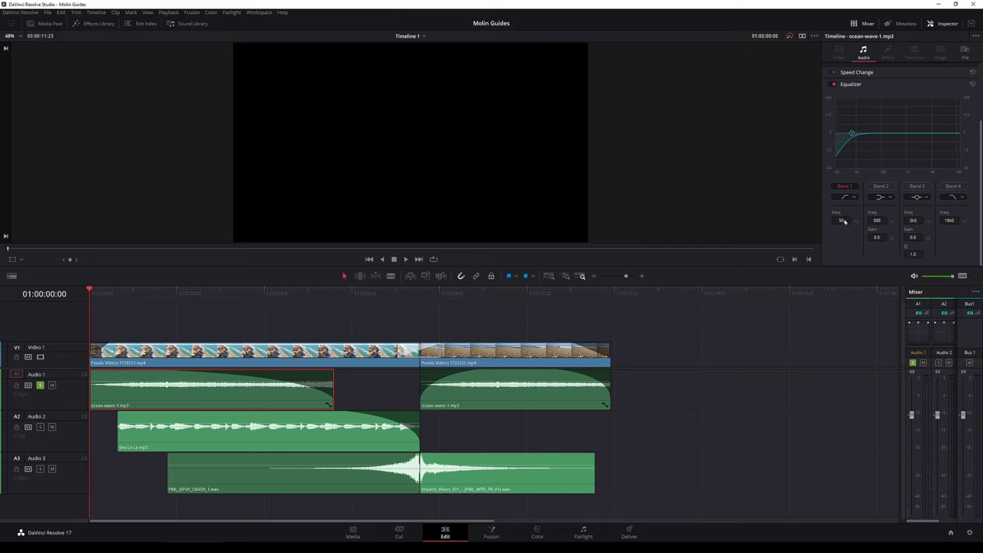
- Raise Band 1's low-cut to 299 Hz and compare playback with the equalizer bypassed and on
drag(843, 222, 851, 212)
click(834, 84)
key(space)
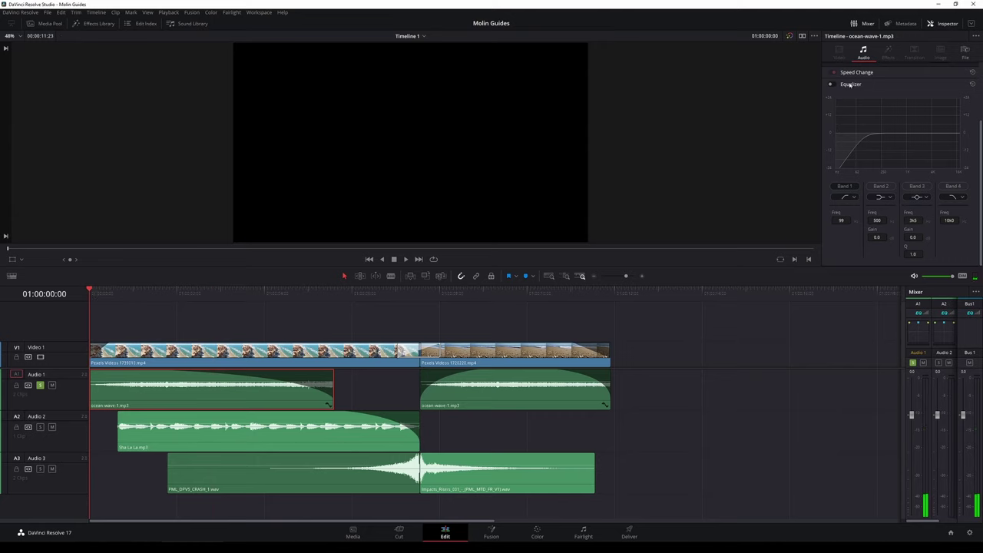
scroll(847, 84, up, 3)
click(833, 164)
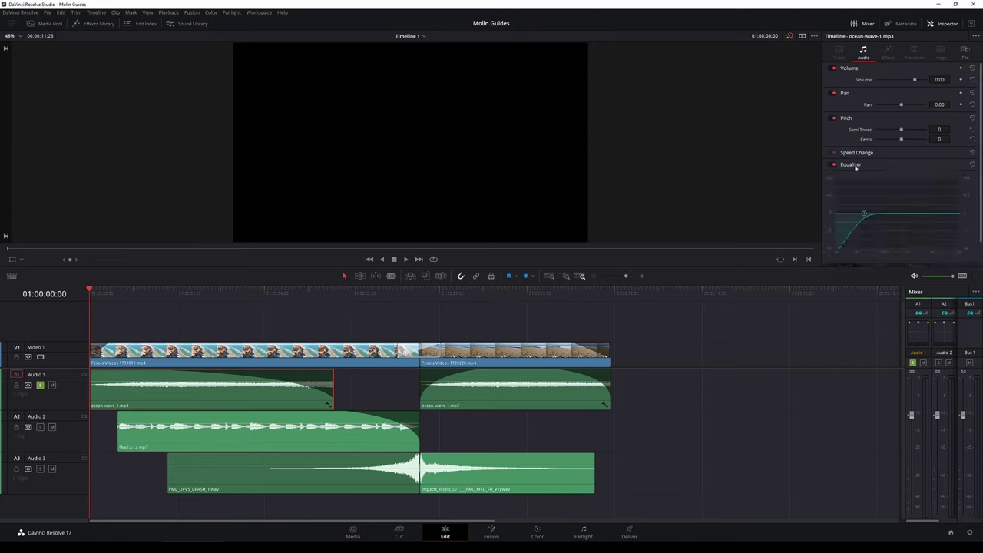
scroll(883, 139, down, 3)
key(space)
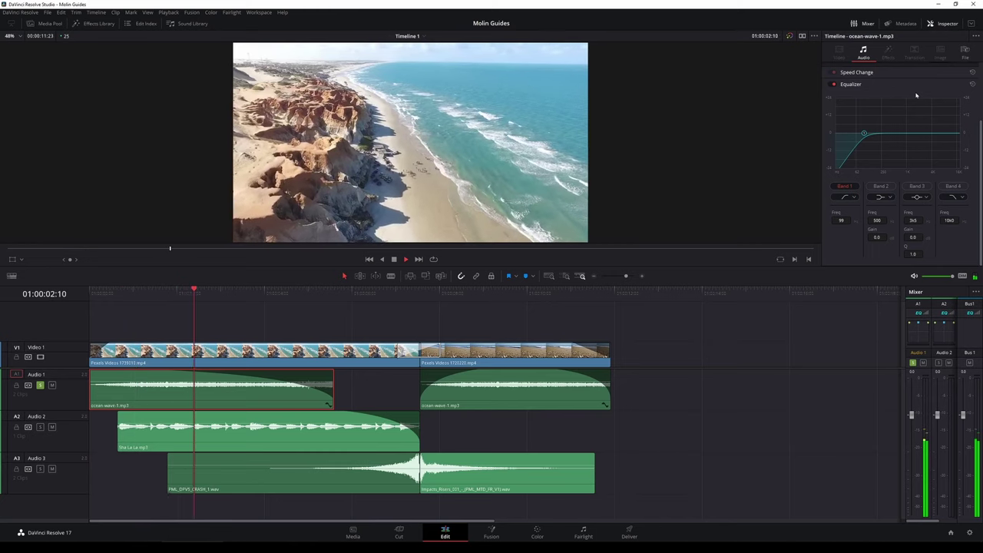
key(space)
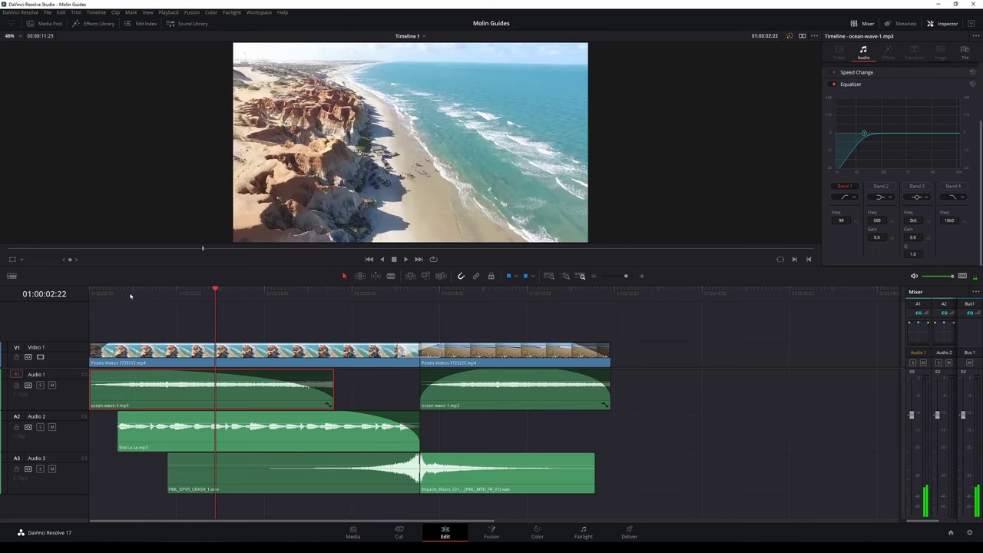
- Play the timeline from the beginning and return the playhead to the start
click(88, 294)
key(space)
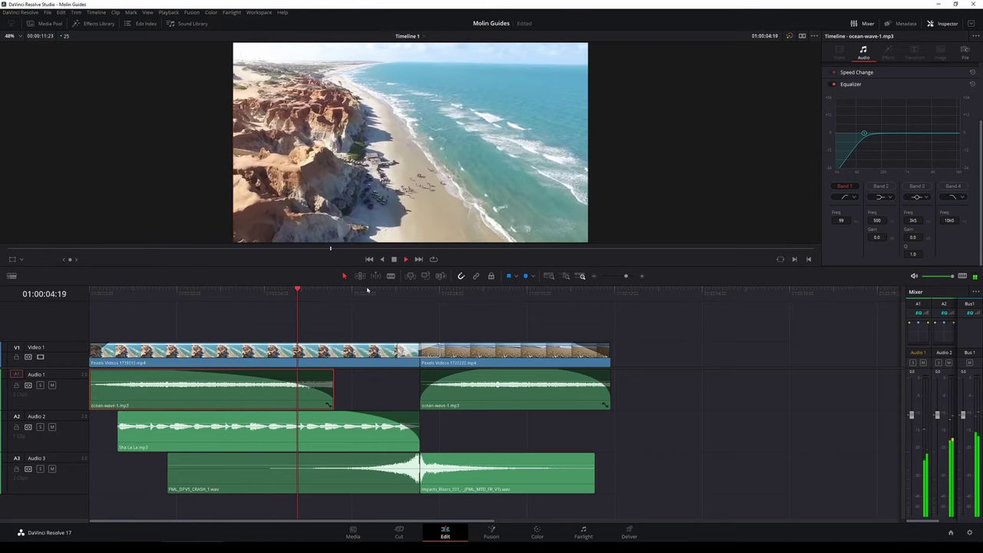
key(space)
key(Home)
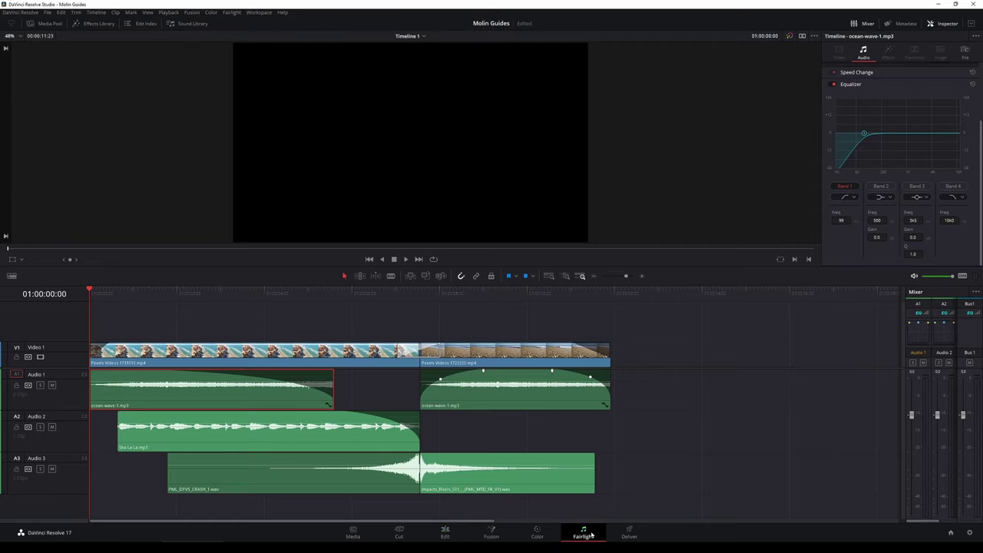
- On the Fairlight page, select the Audio 1 clip and Audio 3 crash track, playhead at 01:00:02:01
click(583, 532)
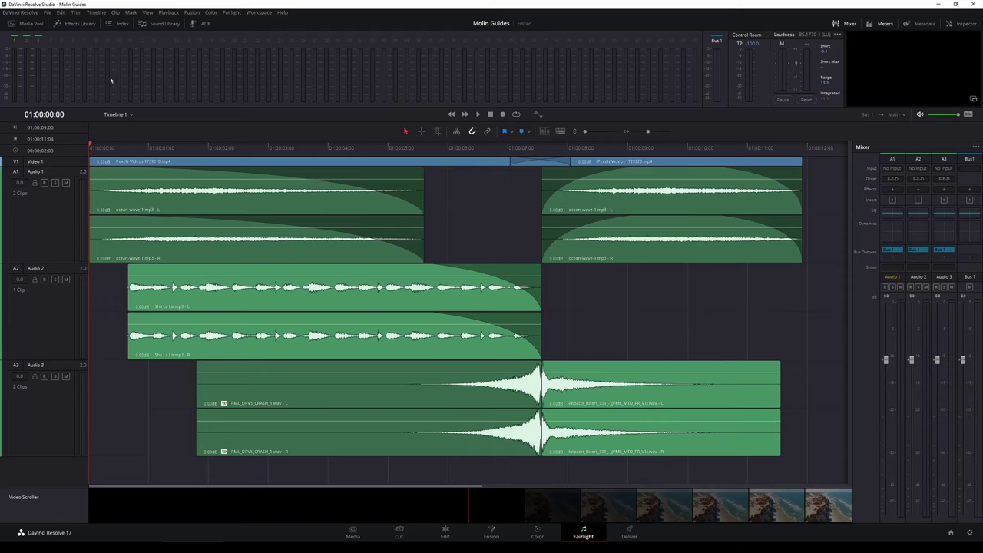
click(45, 240)
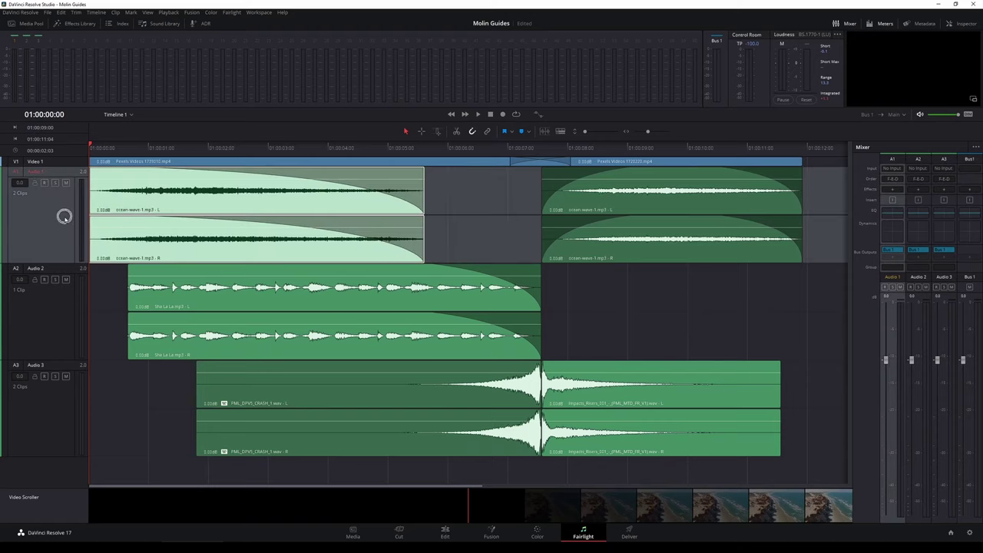
click(319, 437)
click(209, 142)
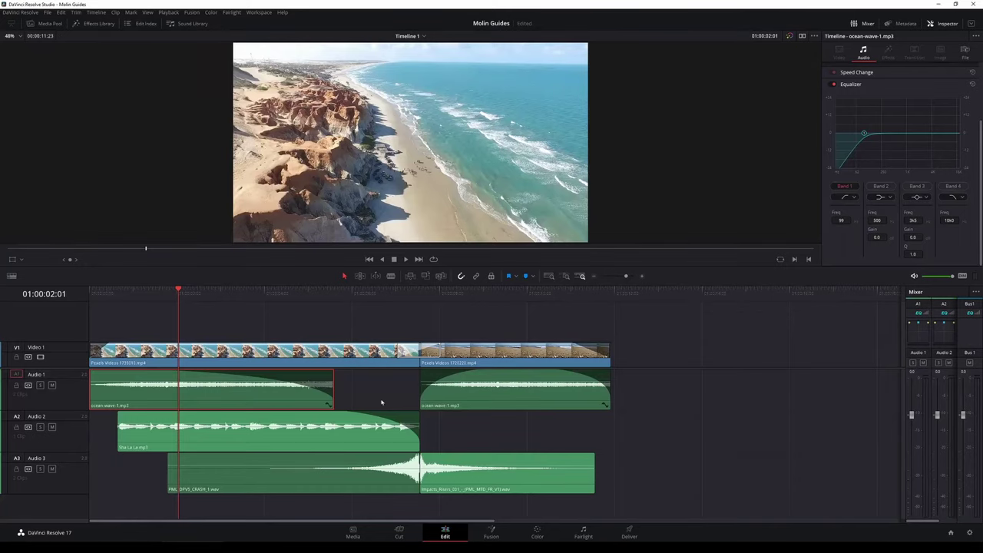
- Marquee-select both ocean-wave clips on Audio 1, then select the Audio 1 track in Fairlight
click(377, 405)
drag(664, 385, 123, 404)
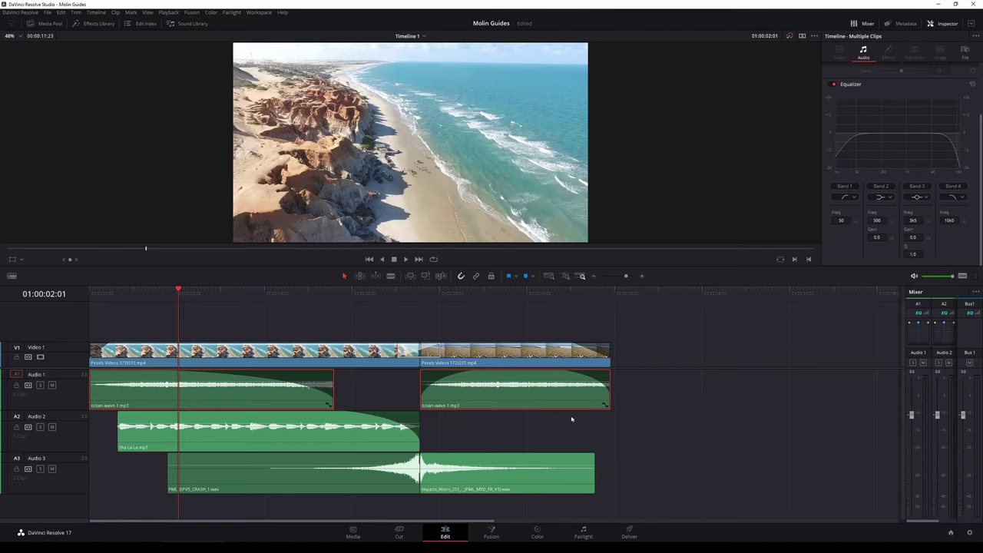
click(583, 531)
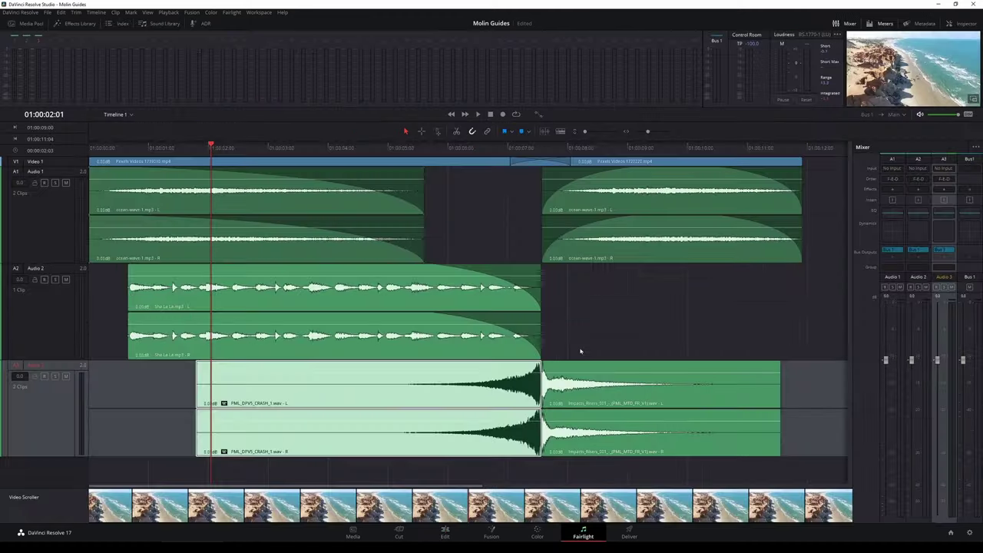
click(594, 347)
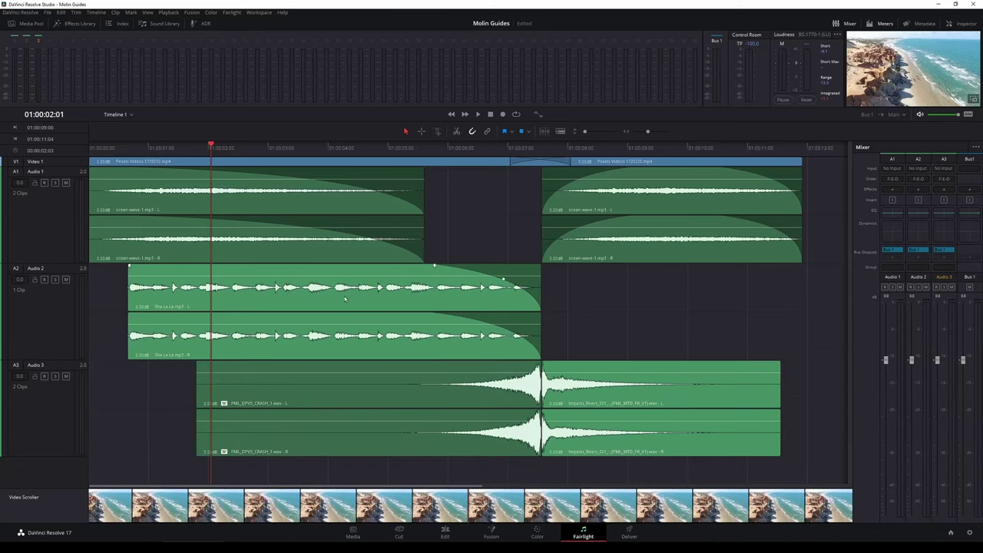
click(60, 224)
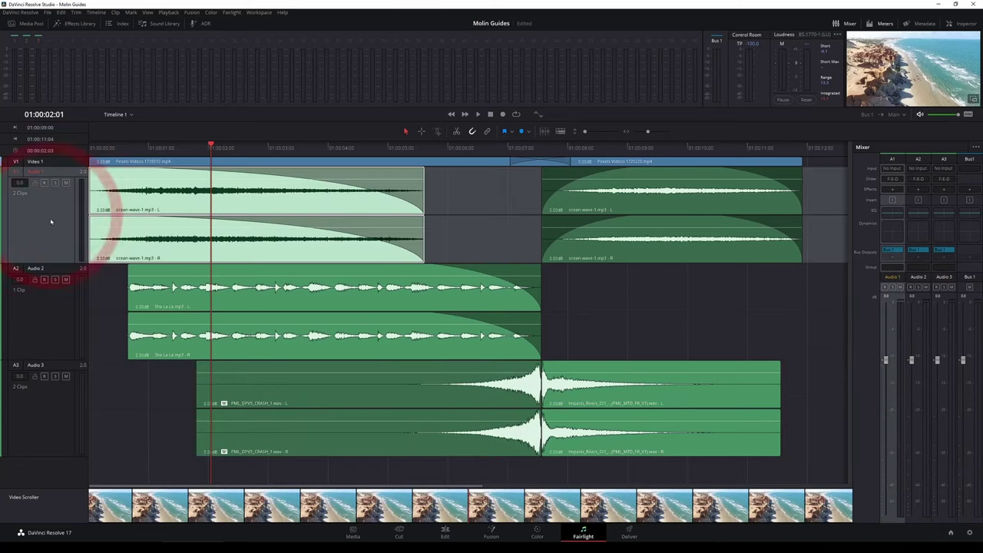
click(55, 226)
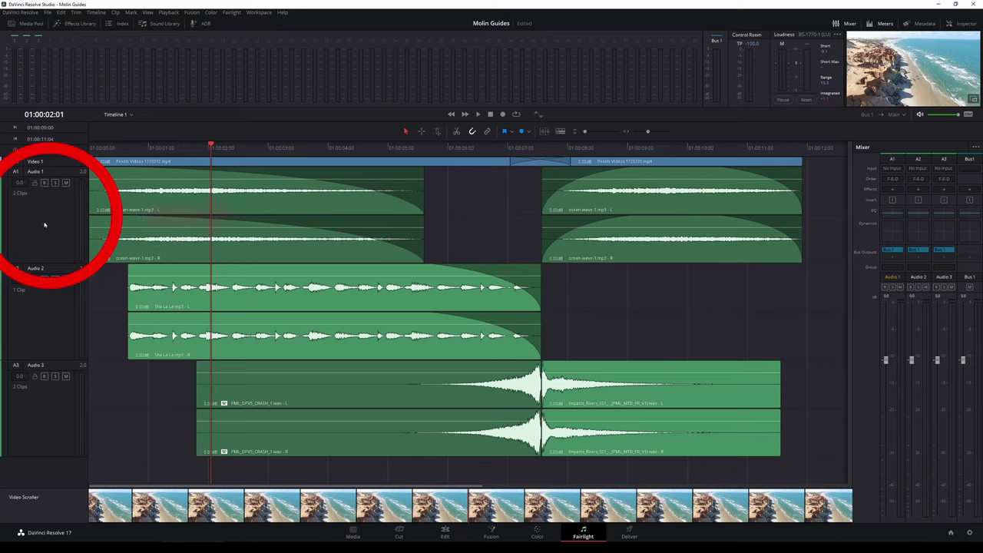
click(44, 225)
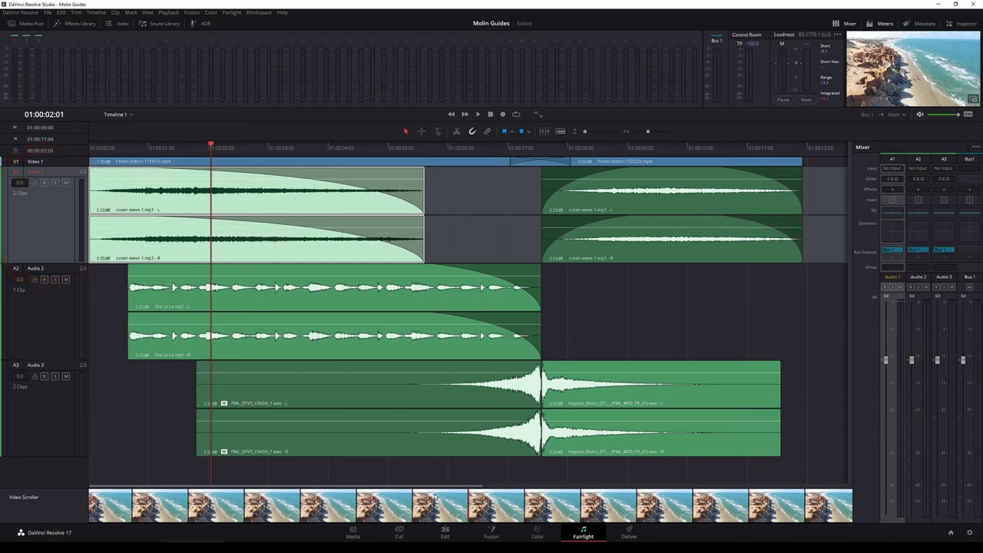
mouse_move(293, 252)
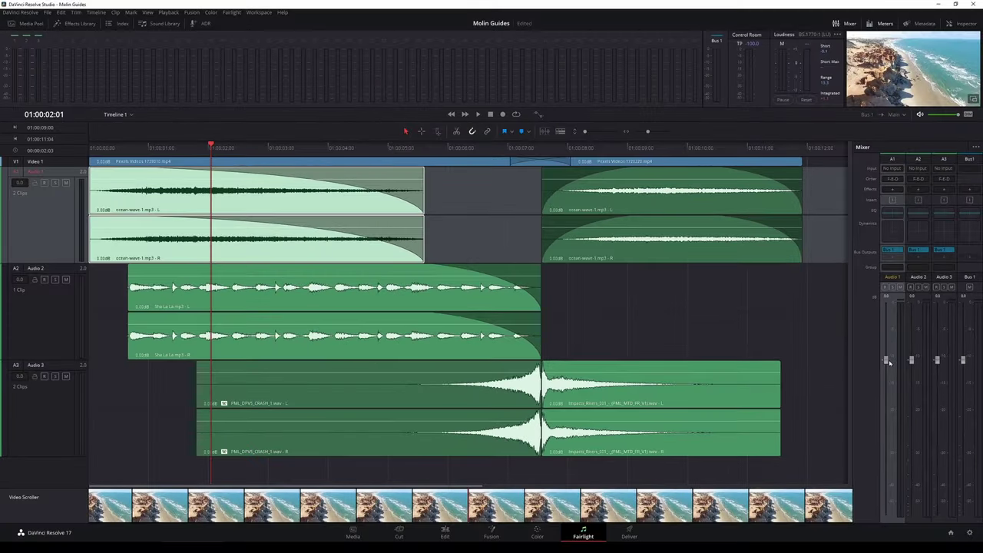
- Reset the ocean-wave clips' Inspector volume to 0.00 on the Edit page
click(446, 533)
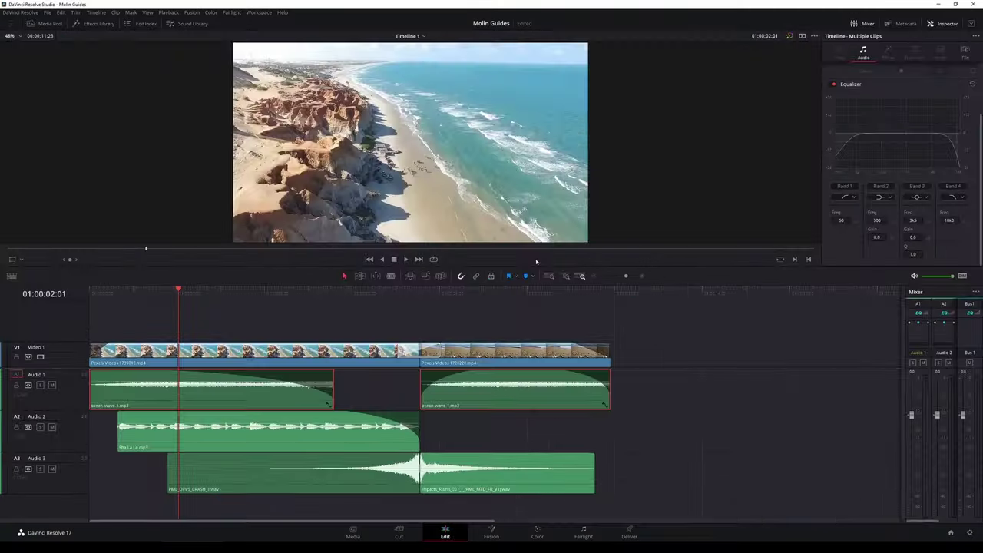
scroll(874, 99, up, 5)
drag(902, 79, 921, 79)
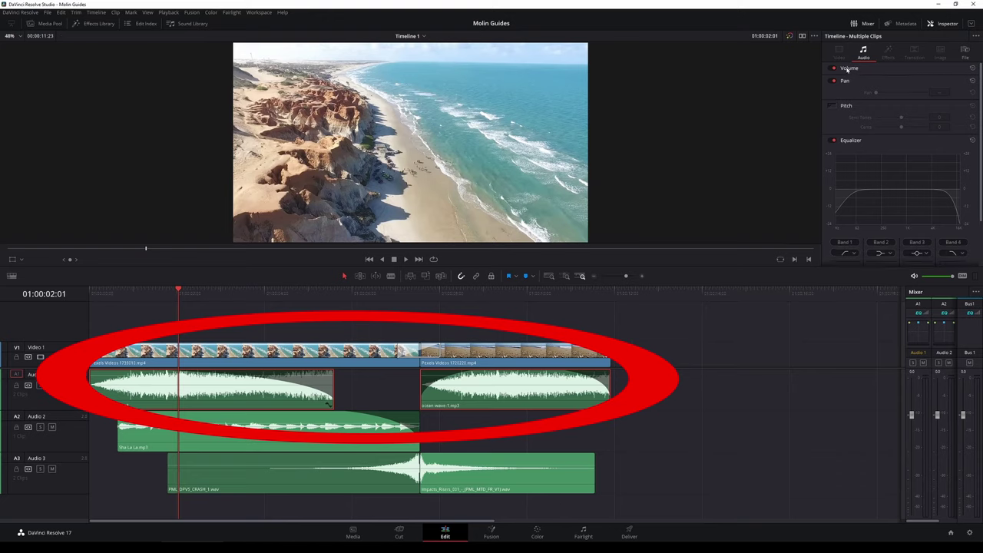
click(970, 80)
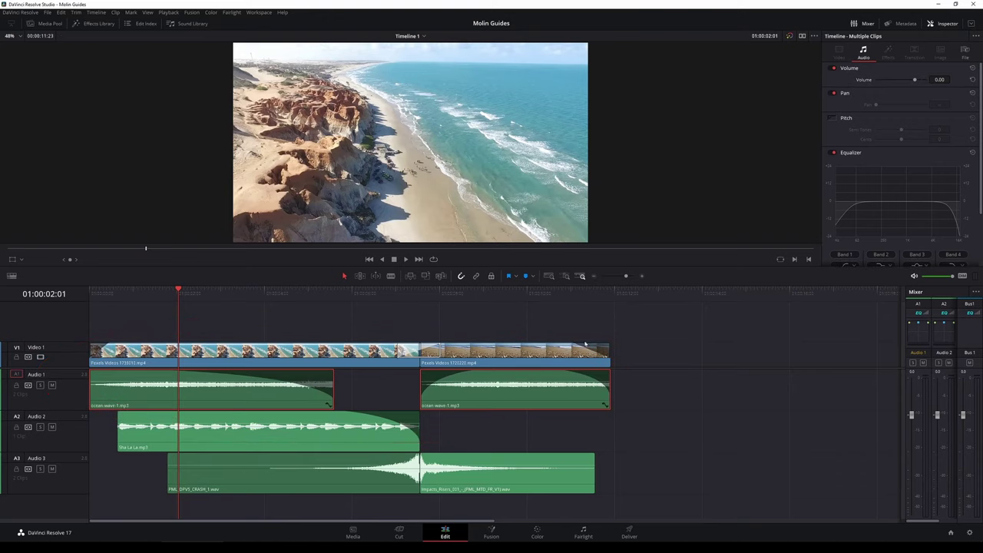
- Lower the Audio 1 track fader in the Fairlight mixer
click(584, 533)
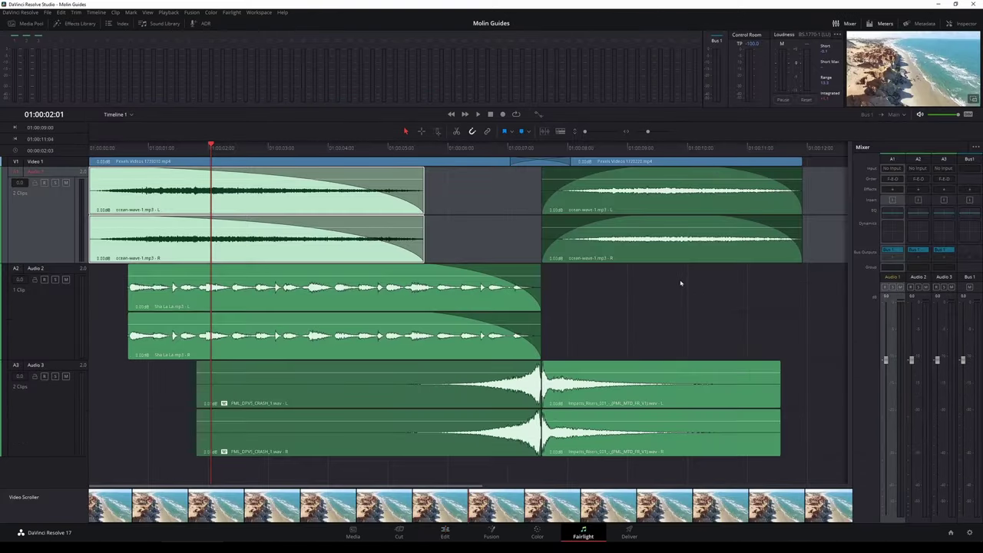
click(886, 360)
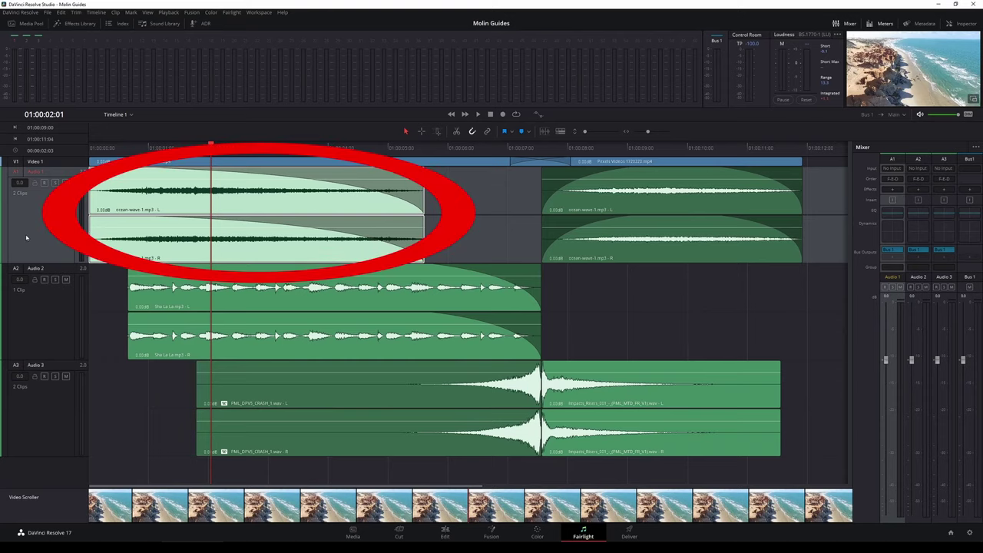
mouse_move(886, 360)
mouse_down()
mouse_move(893, 444)
mouse_move(893, 368)
mouse_up()
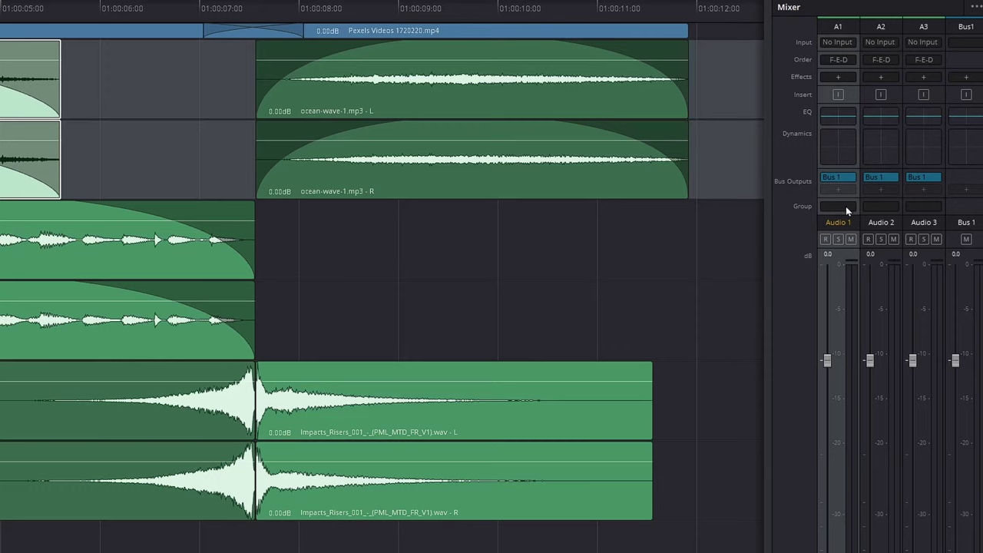
- Open the Dynamics settings from the Audio 1 mixer strip
mouse_move(834, 182)
double_click(842, 156)
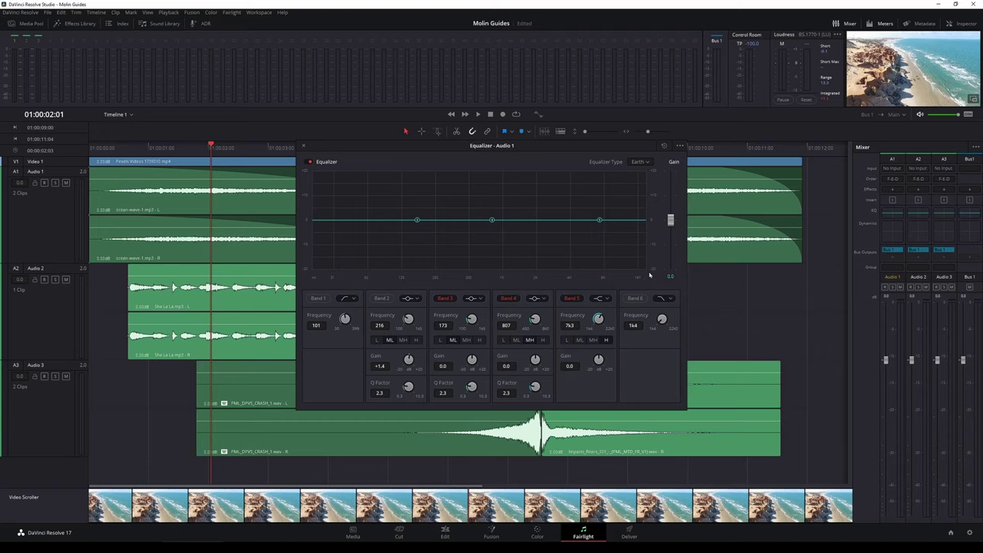
- Open Audio 1's Effects slot list and browse the plugin categories for the FabFilter plugin
click(653, 161)
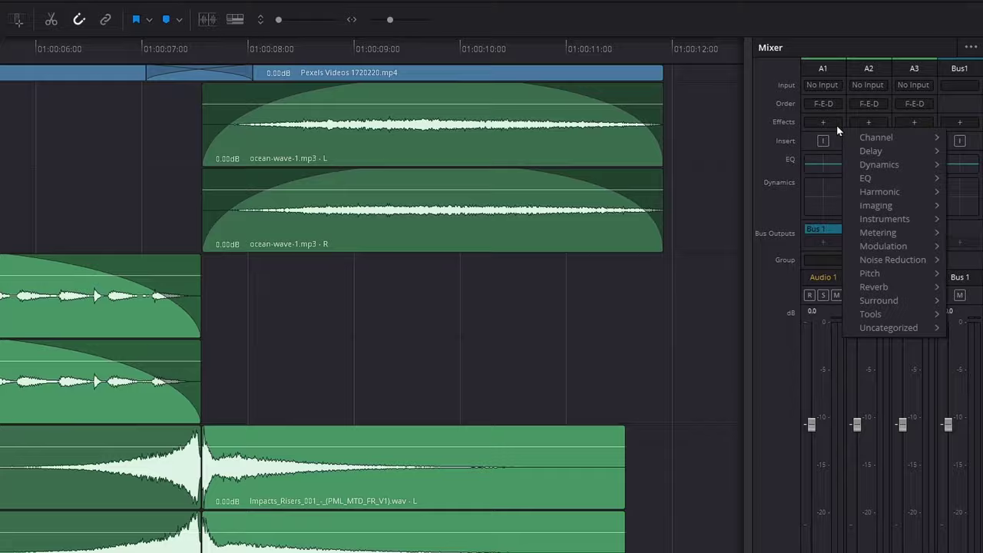
mouse_move(940, 199)
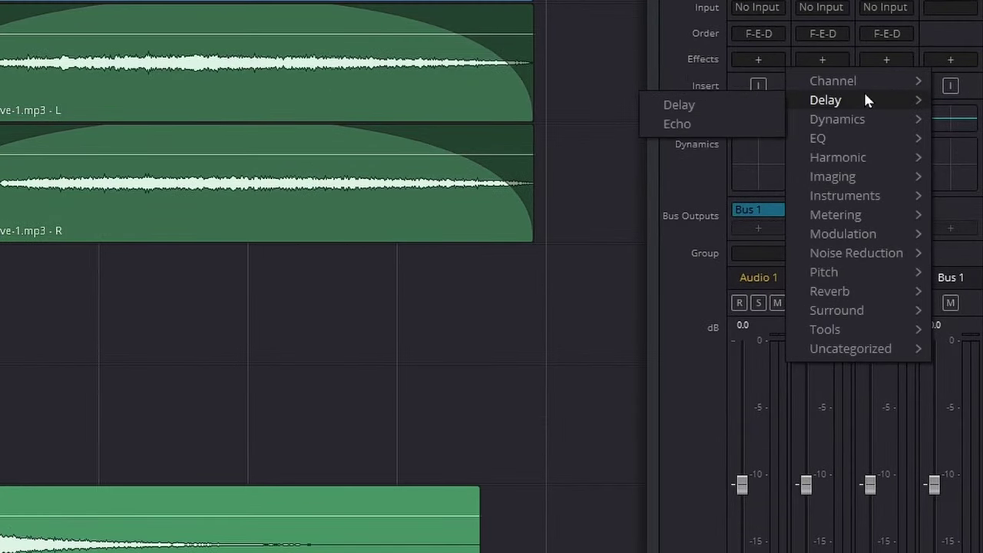
mouse_move(880, 298)
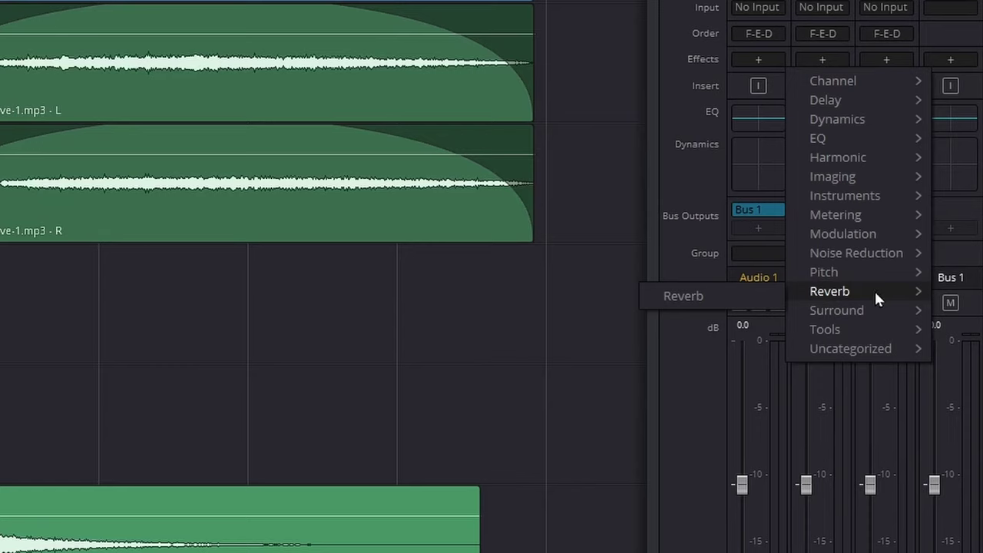
mouse_move(849, 184)
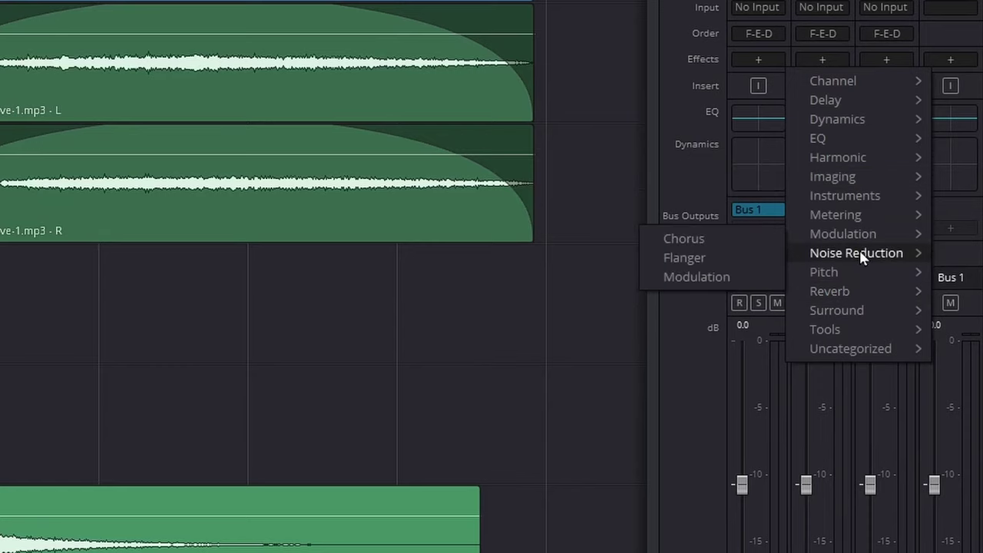
mouse_move(861, 259)
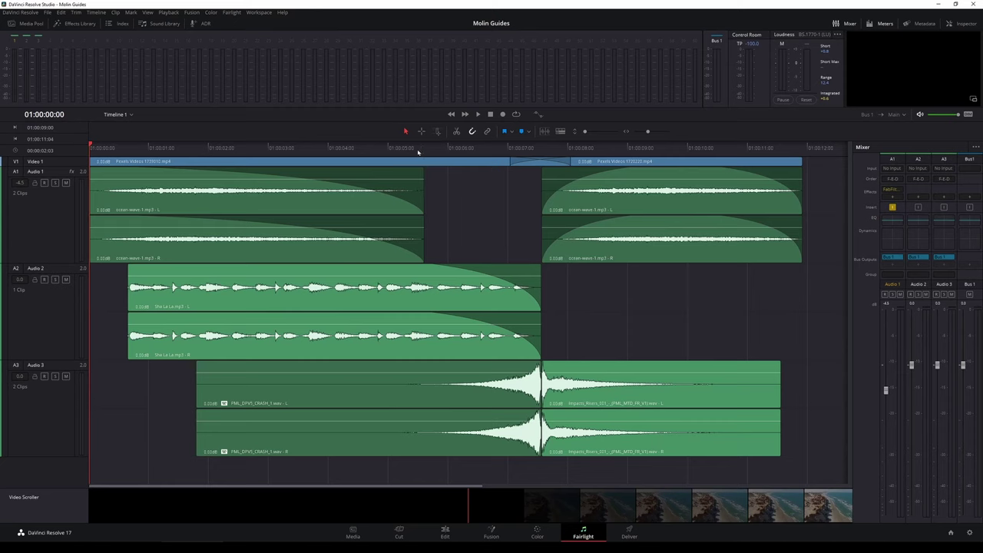
click(418, 153)
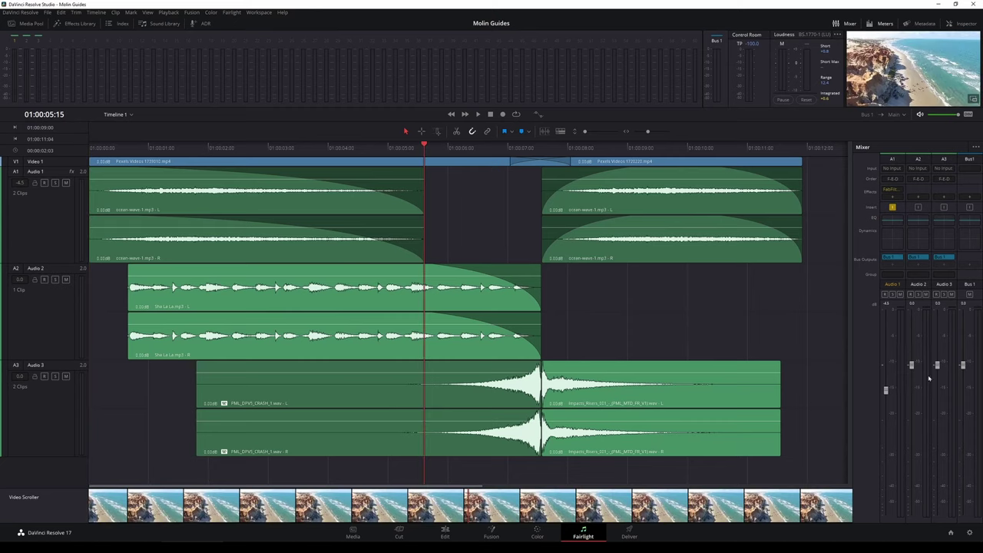
key(space)
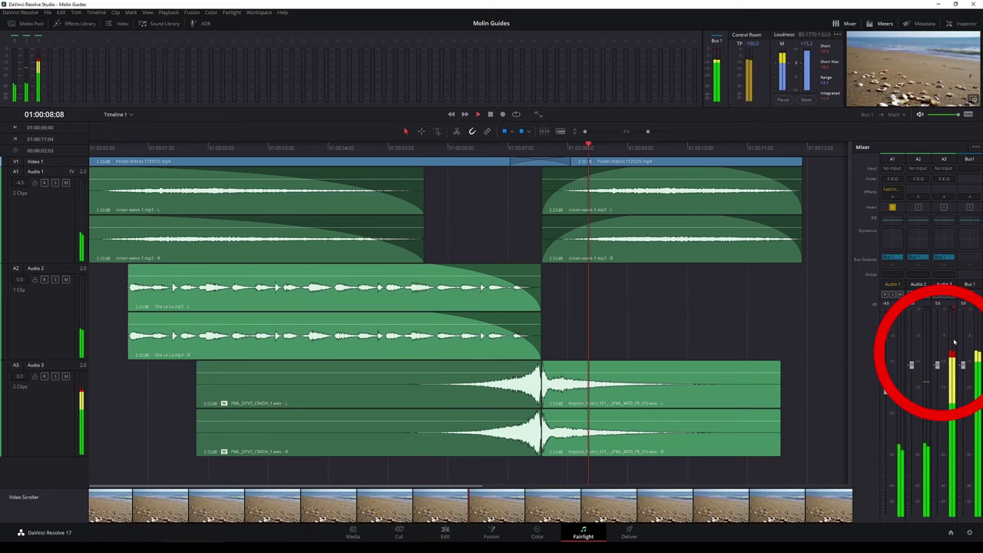
key(space)
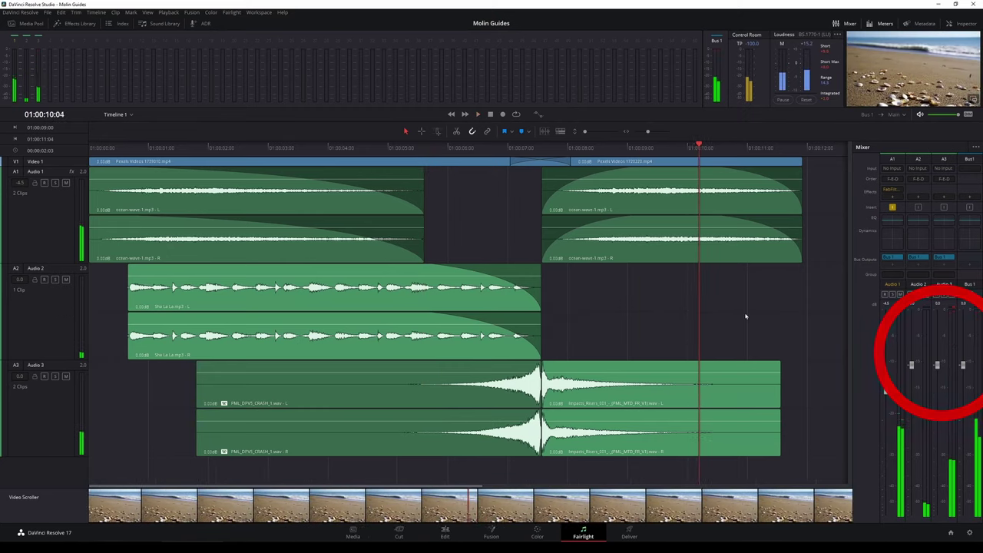
click(464, 146)
- Select the A3 crash clip, pull the Audio 3 fader down, and play back from before the crash
click(377, 394)
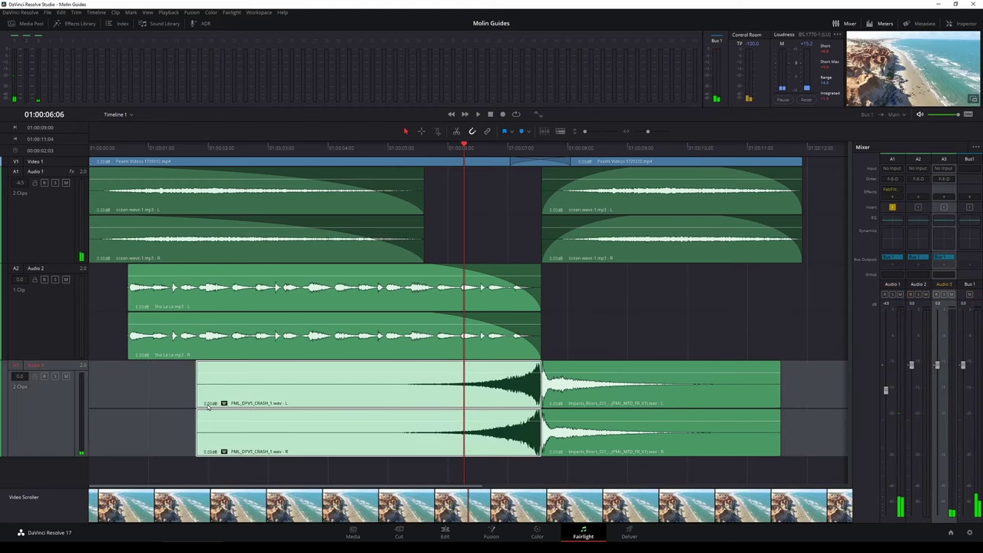
click(937, 366)
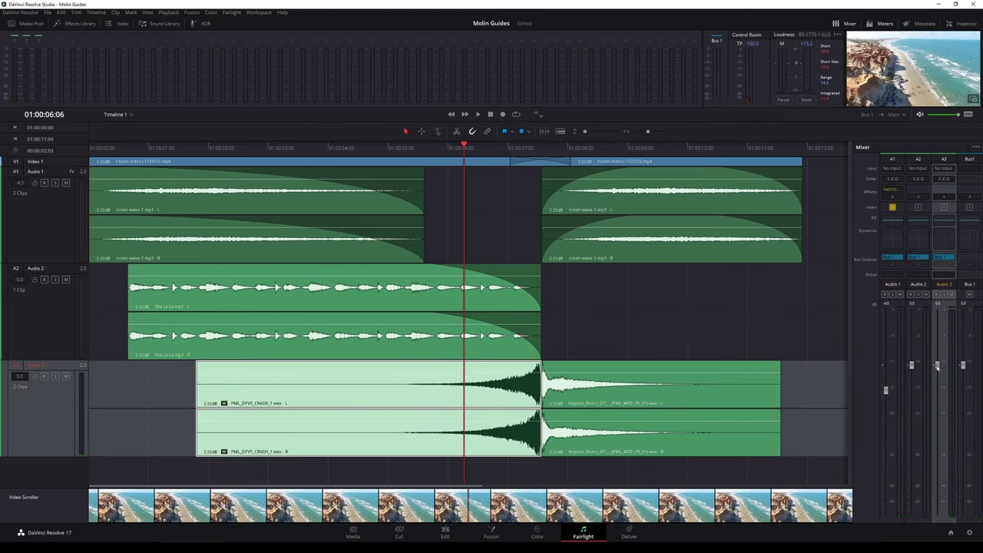
drag(937, 368, 945, 417)
click(343, 171)
key(space)
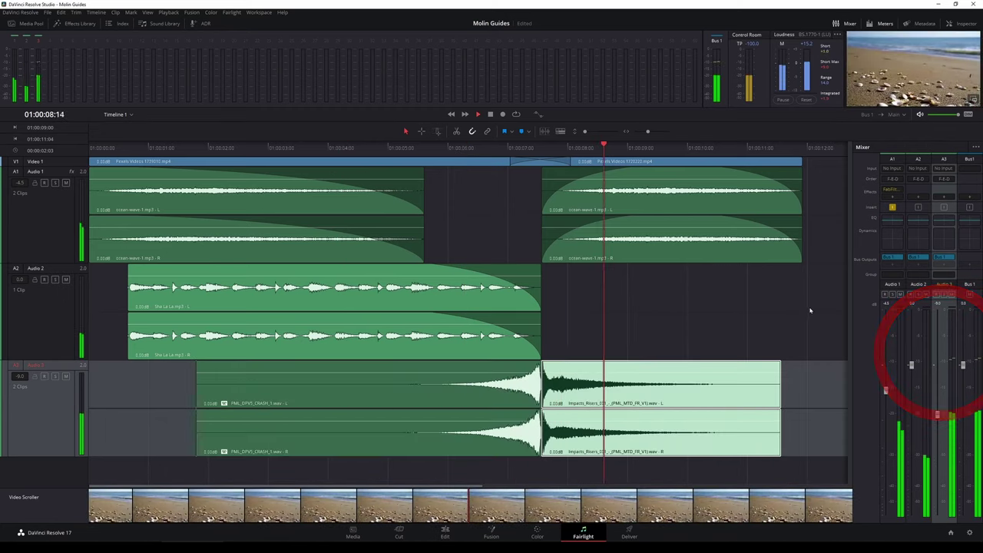
- Lower Audio 3 further to -12 dB and replay from about three seconds to check
drag(938, 414, 939, 426)
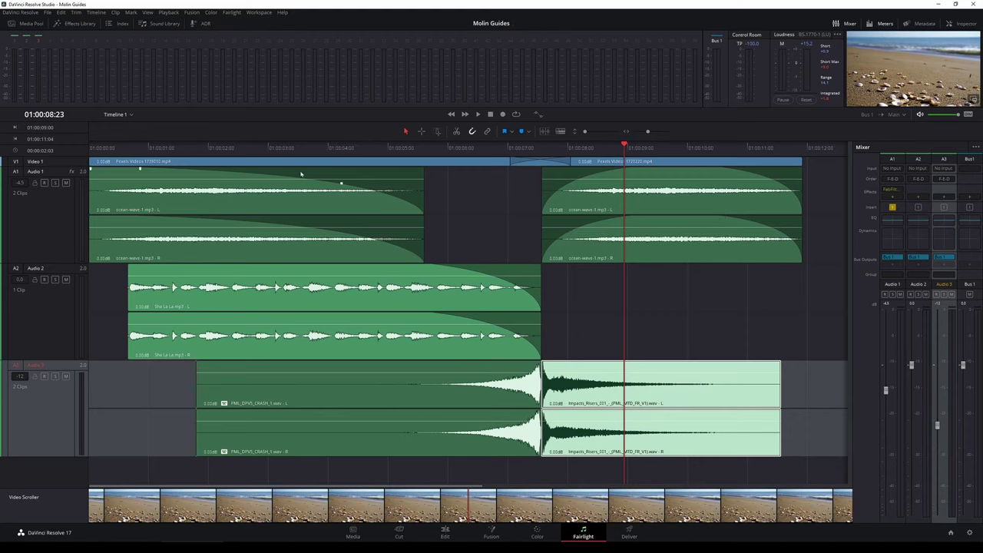
click(268, 147)
key(space)
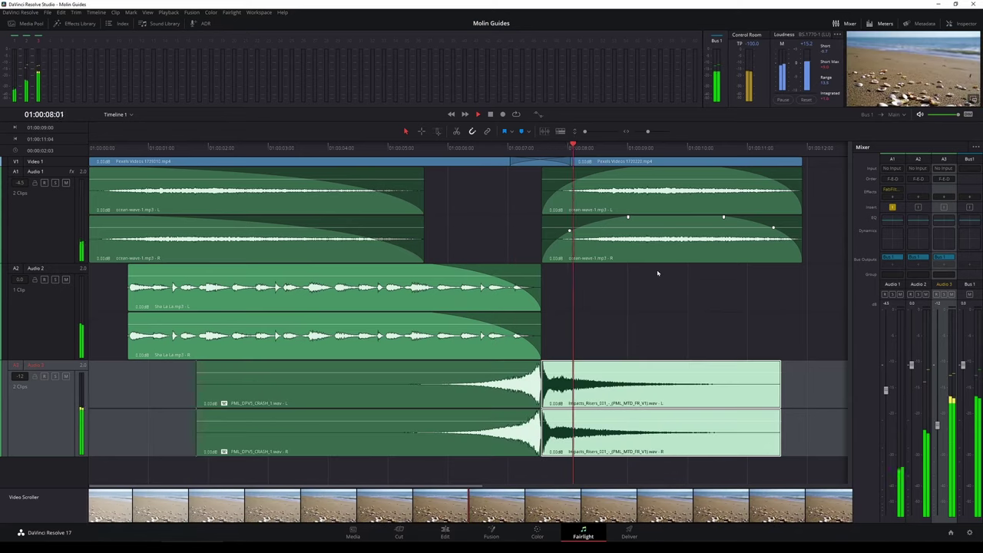
- Stop playback and raise the Audio 2 background music fader to +1.0 dB
key(space)
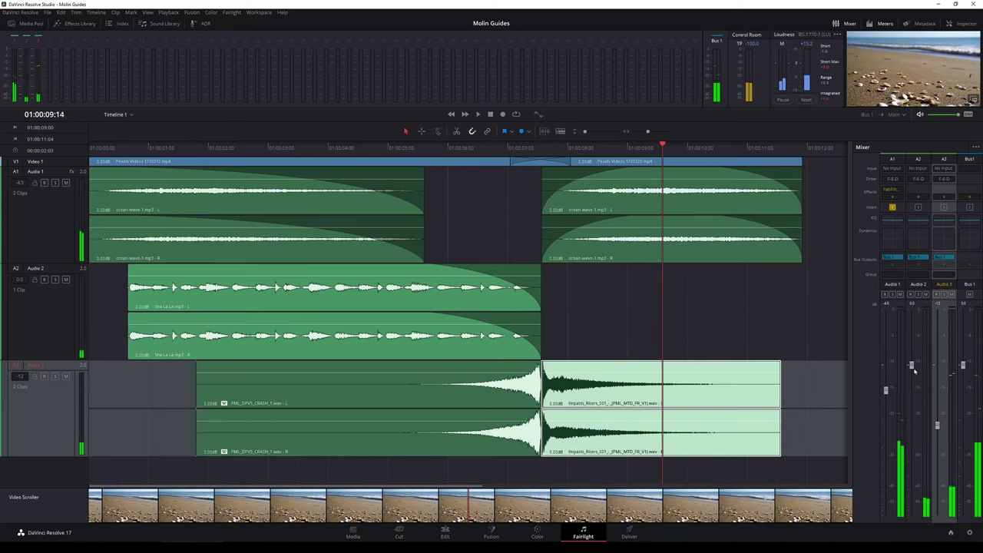
drag(912, 367, 911, 356)
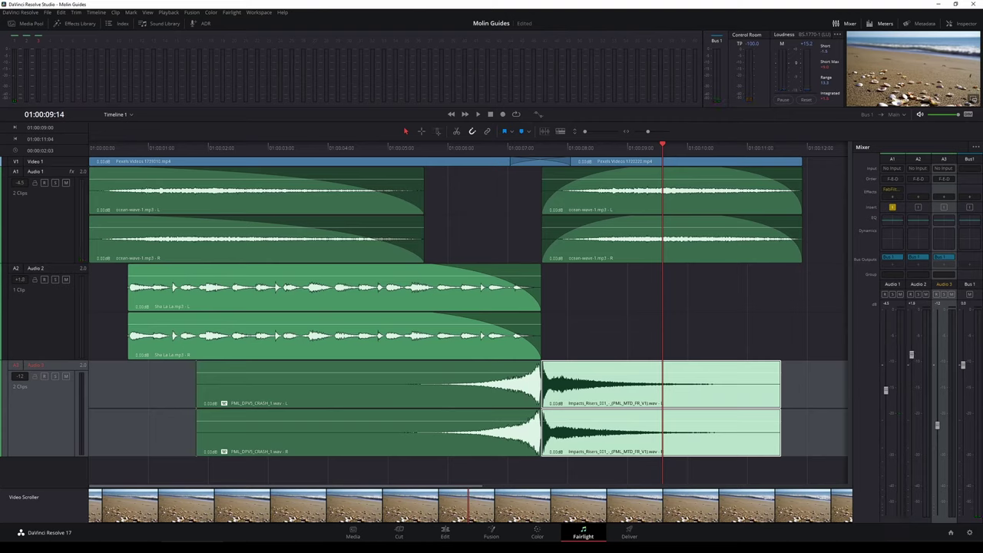